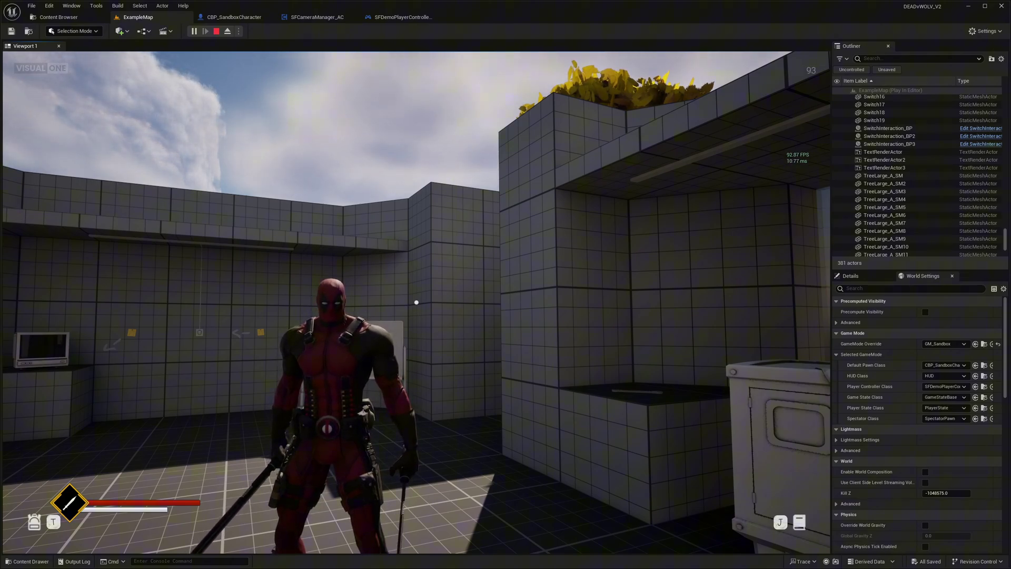
Walk the character past the generator and the wall notes, swinging a sword near the whiteboard
key(w)
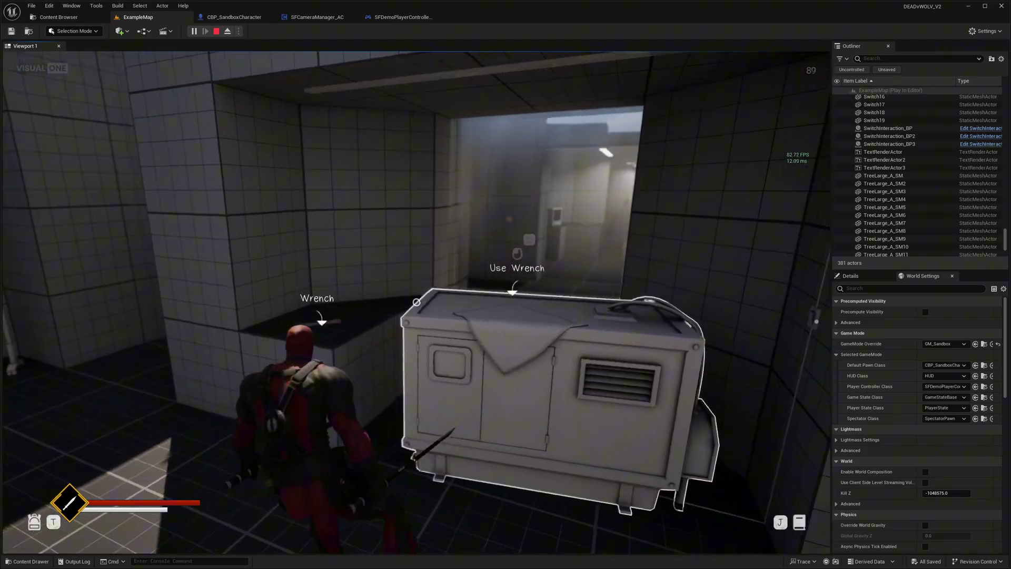
key(w)
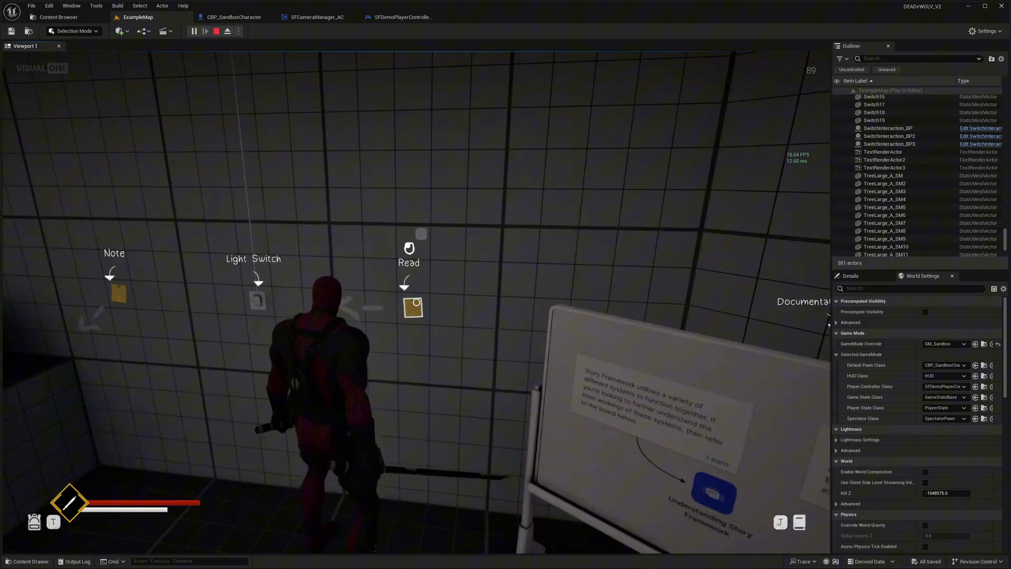
key(w)
click(417, 303)
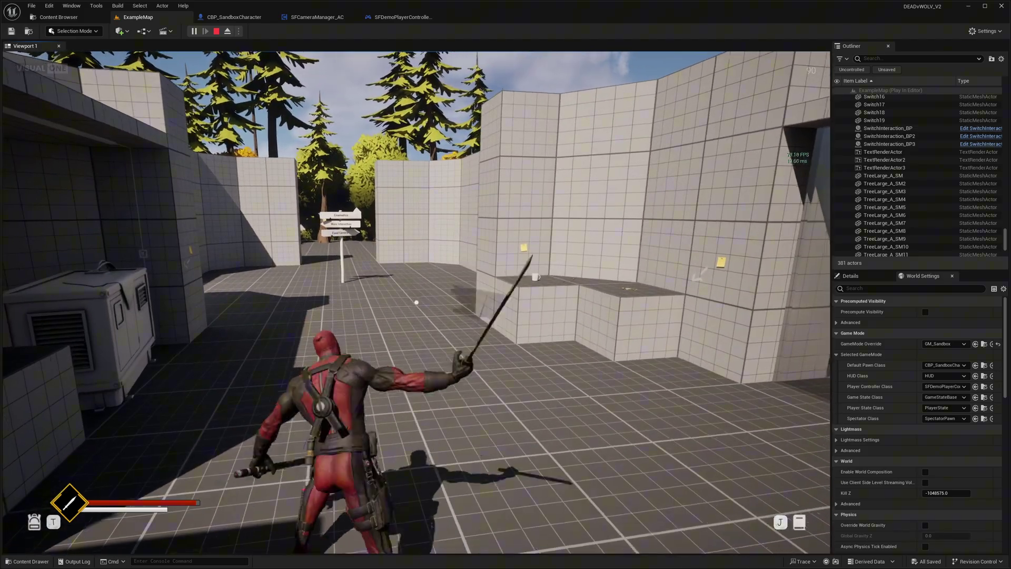
key(w)
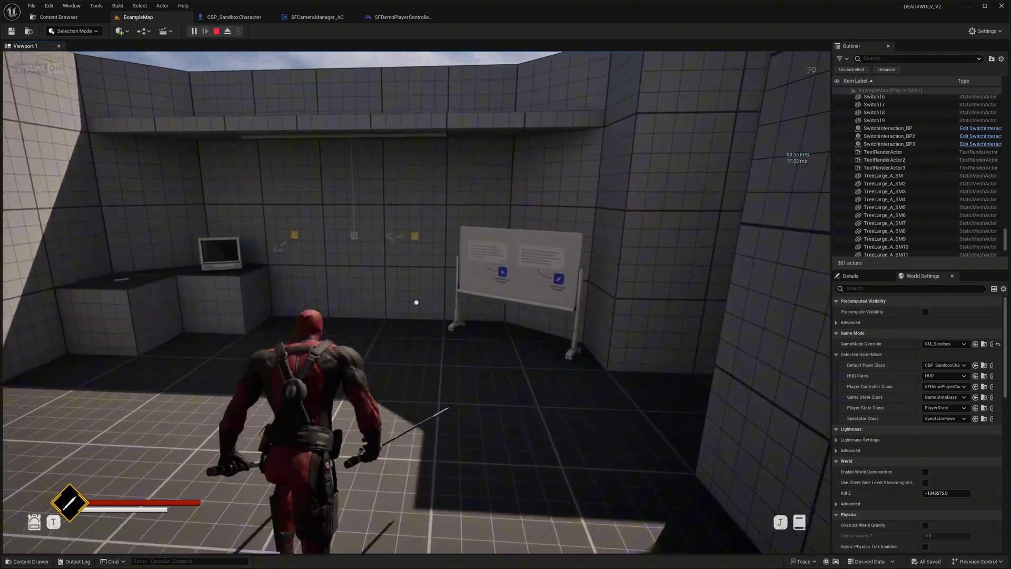
Read the Primary & Secondary Interaction note, leaf forward and back a page, and close it
key(e)
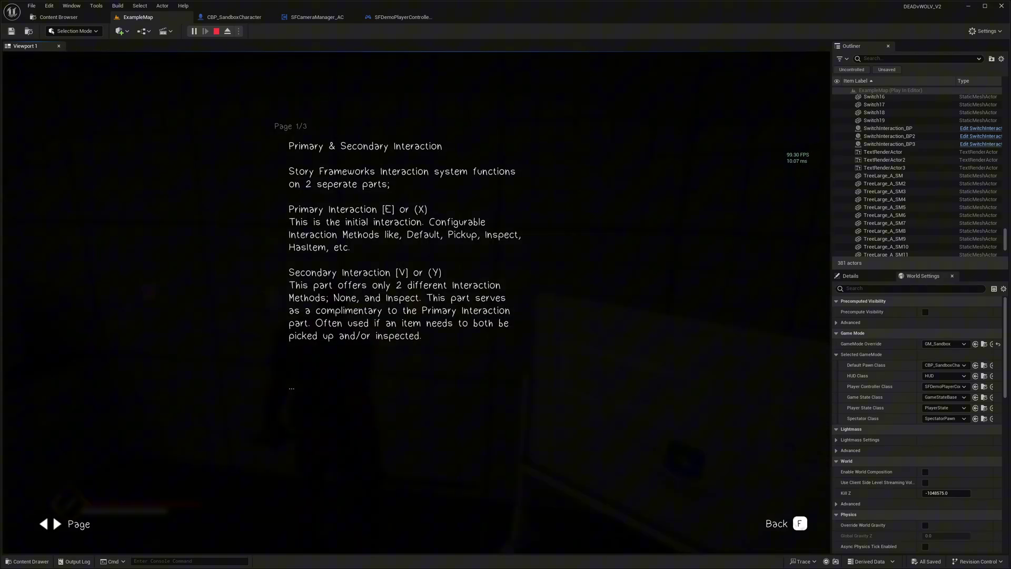
key(Right)
key(Left)
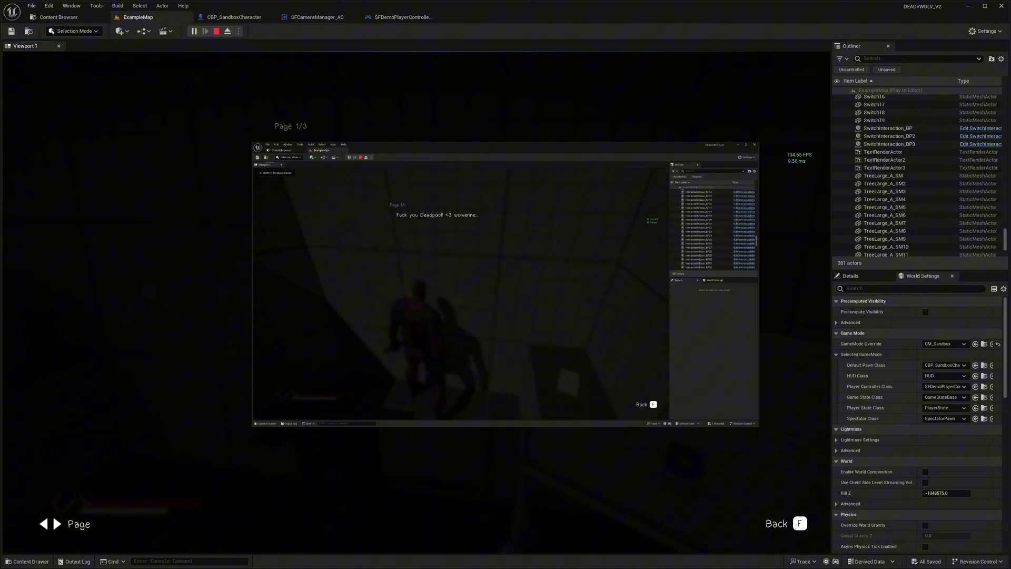
key(f)
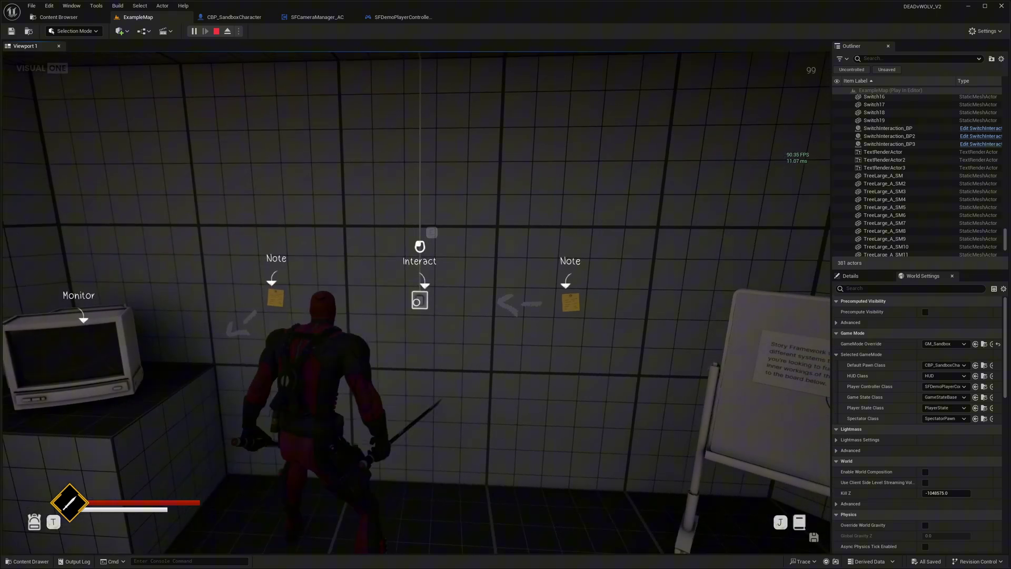
Toggle the wall light switch twice and inspect the cassette beside the monitor
click(416, 303)
click(417, 303)
key(a)
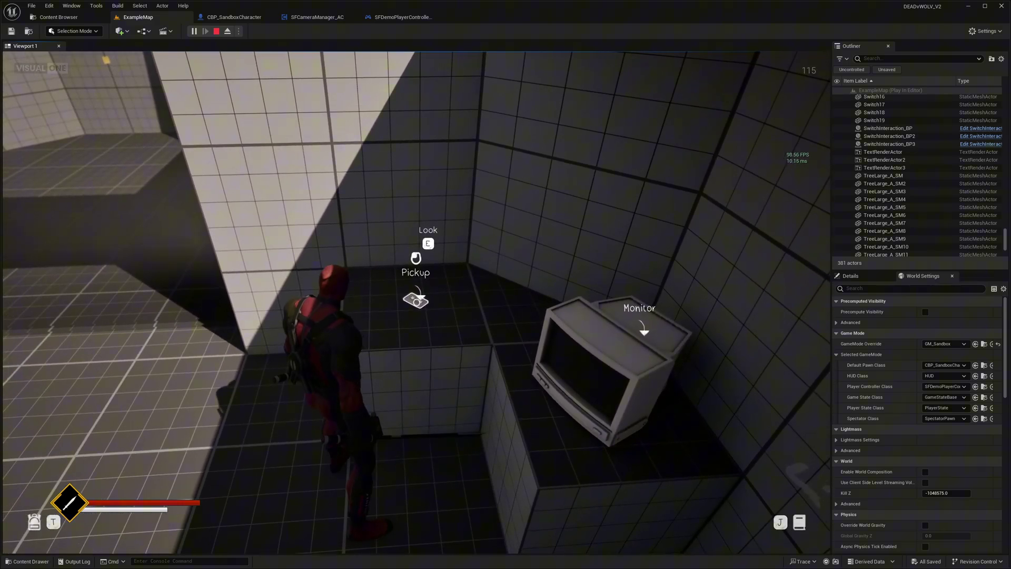
key(e)
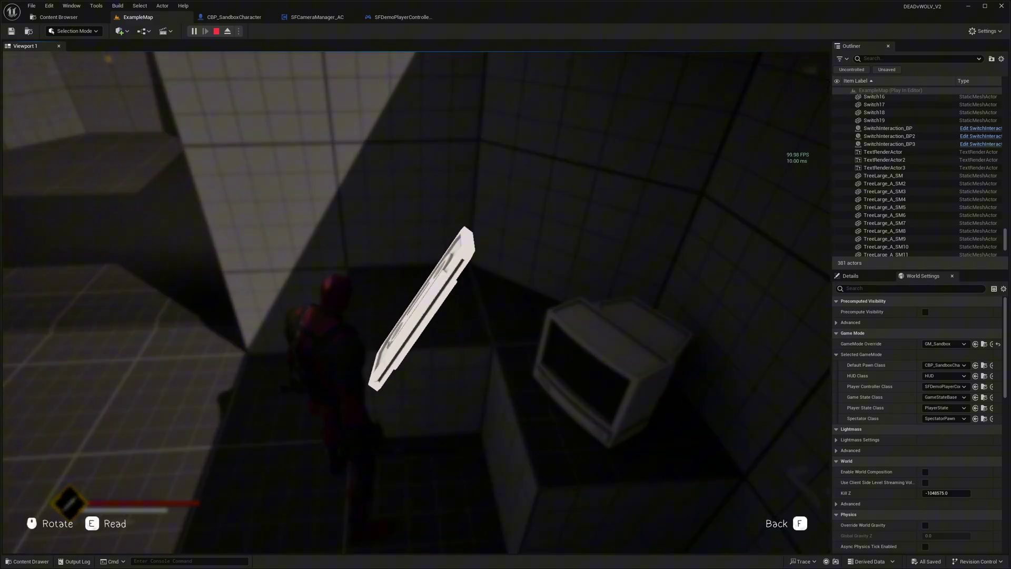
key(f)
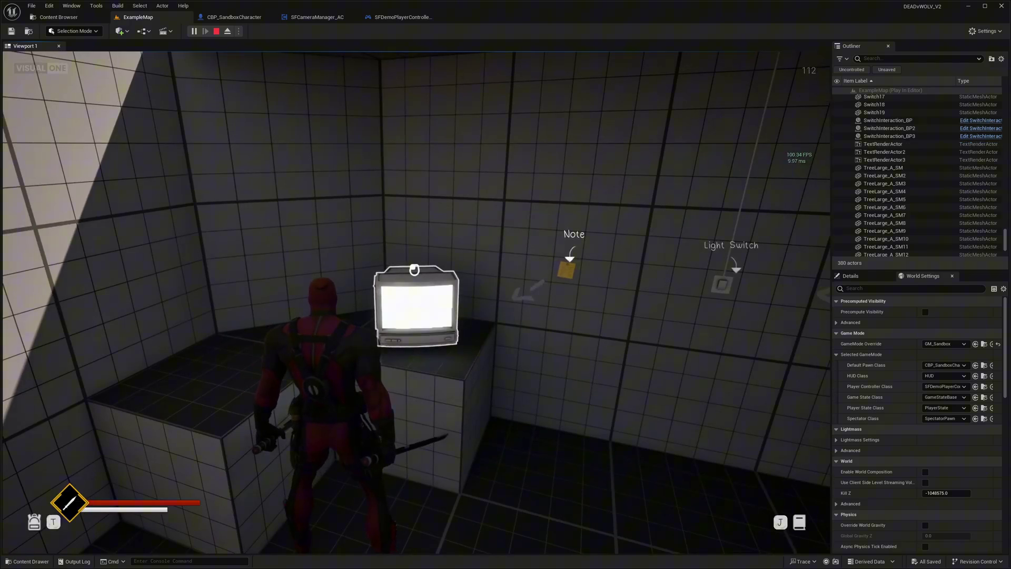
Walk to the counter by the opening, inspect the coffee mug and exit the inspection view
key(w)
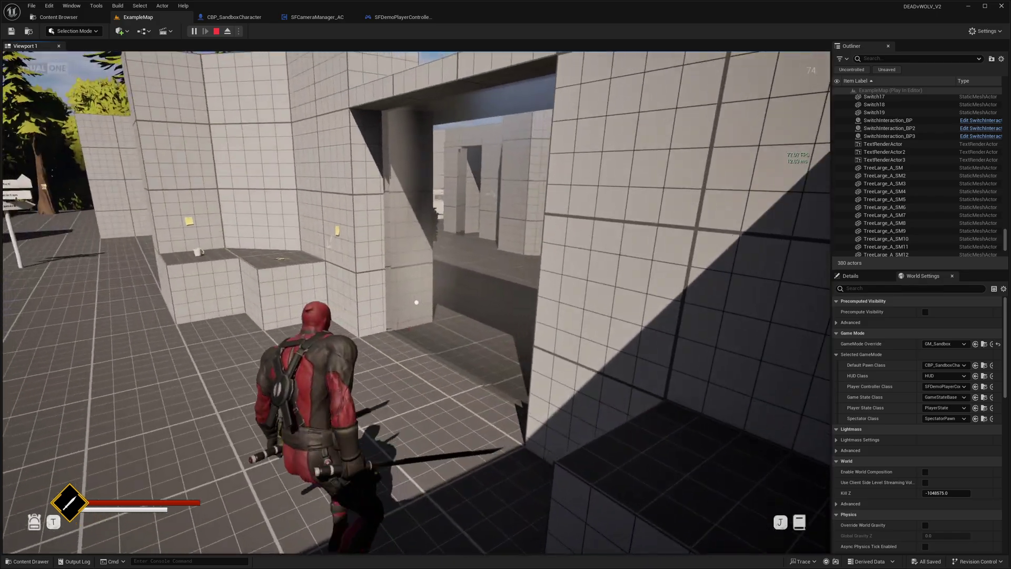
key(w)
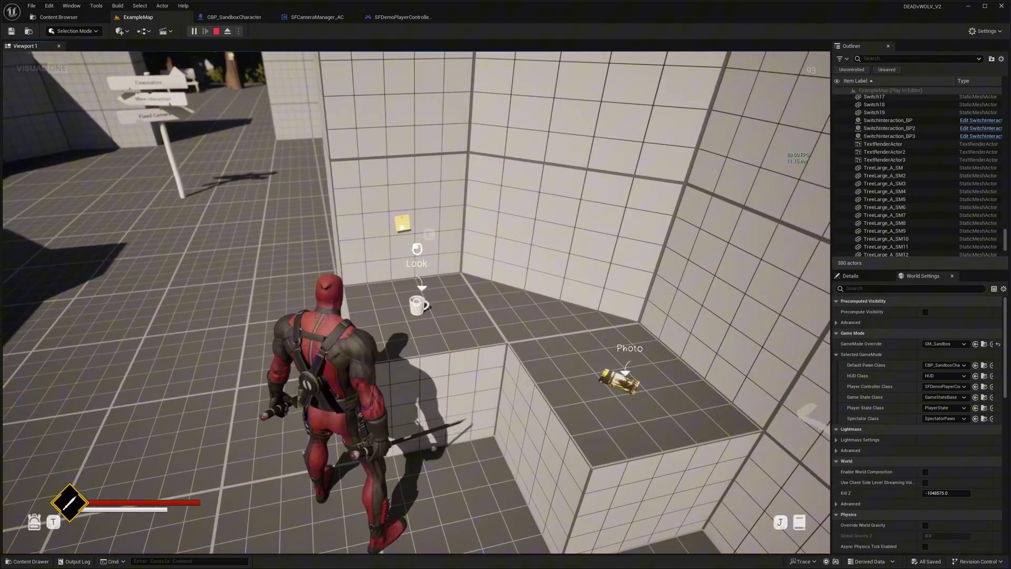
click(417, 301)
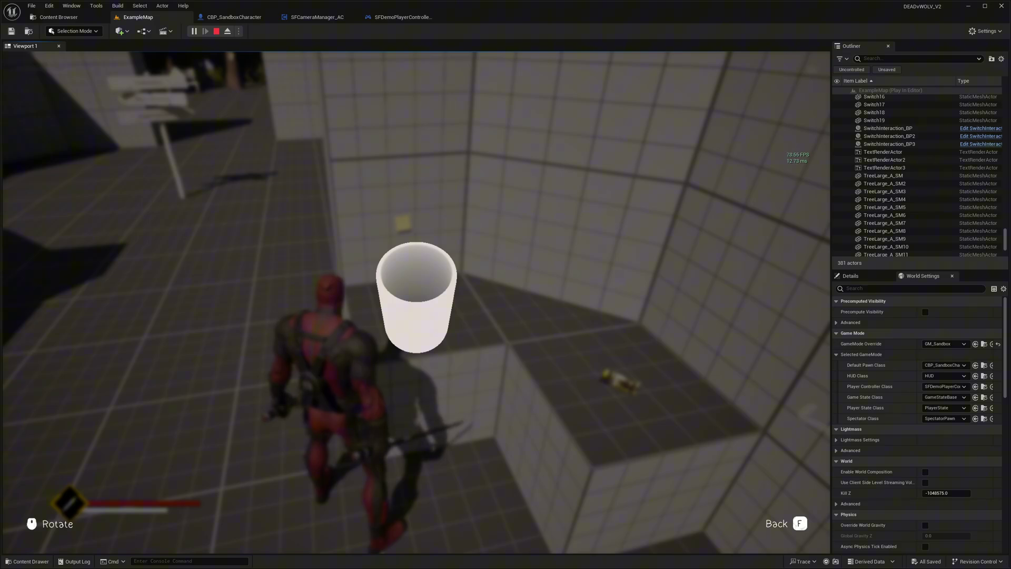
key(f)
Inspect the photo on the counter beside the coffee mug and exit the inspection view
key(w)
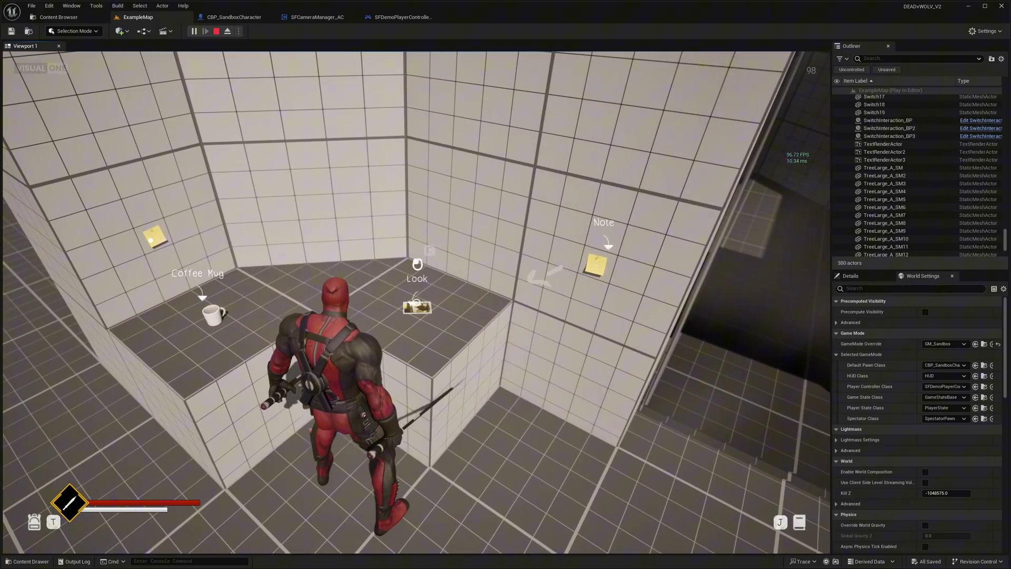
key(e)
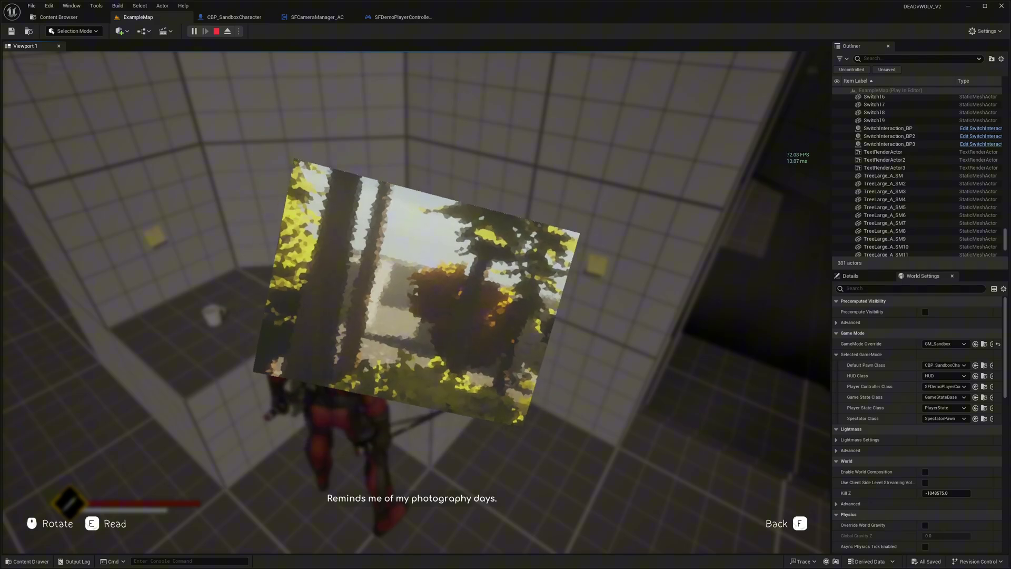
key(f)
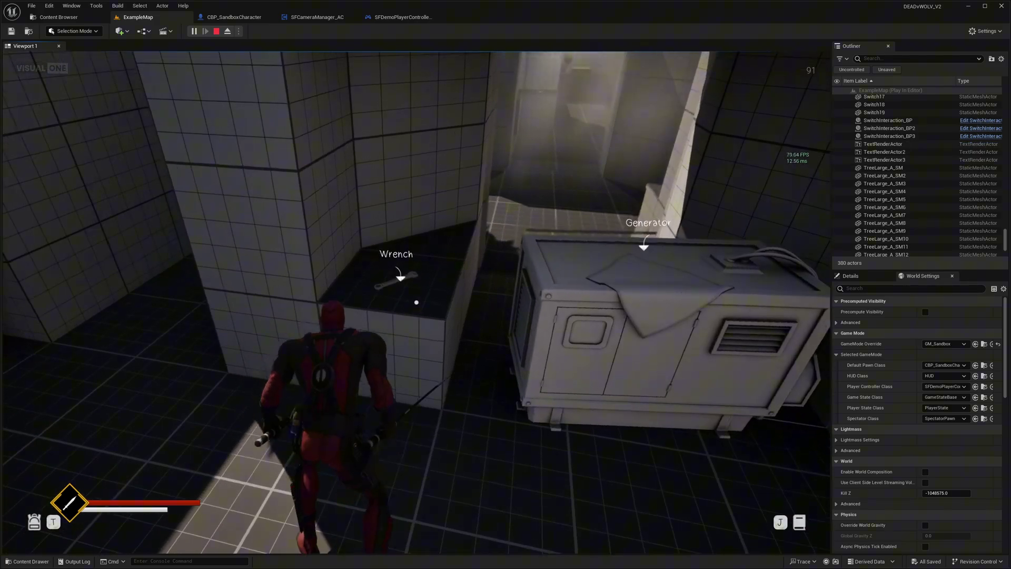
Approach the generator's Use Wrench interaction and go over to the wrench on the adjacent counter
key(w)
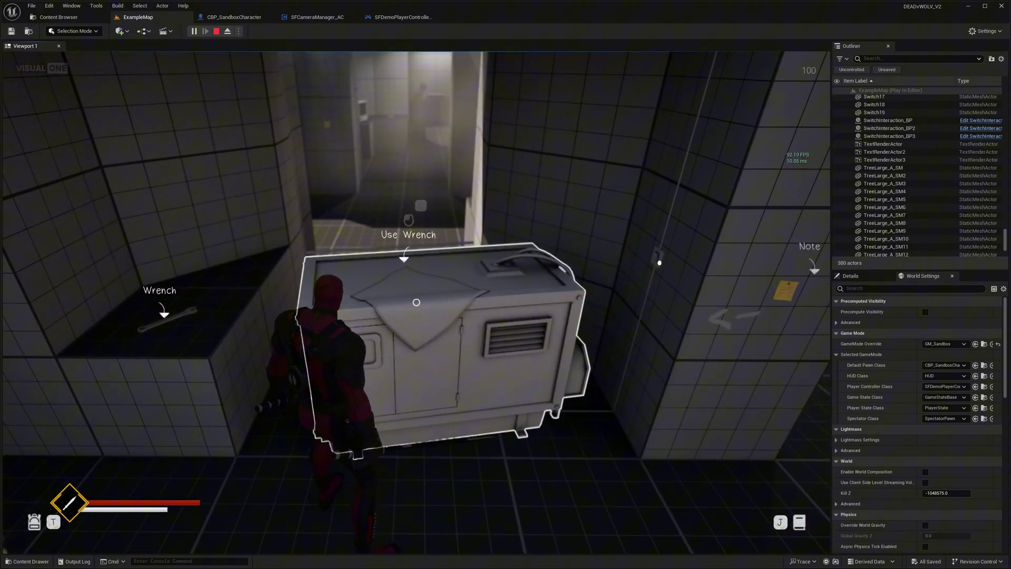
key(a)
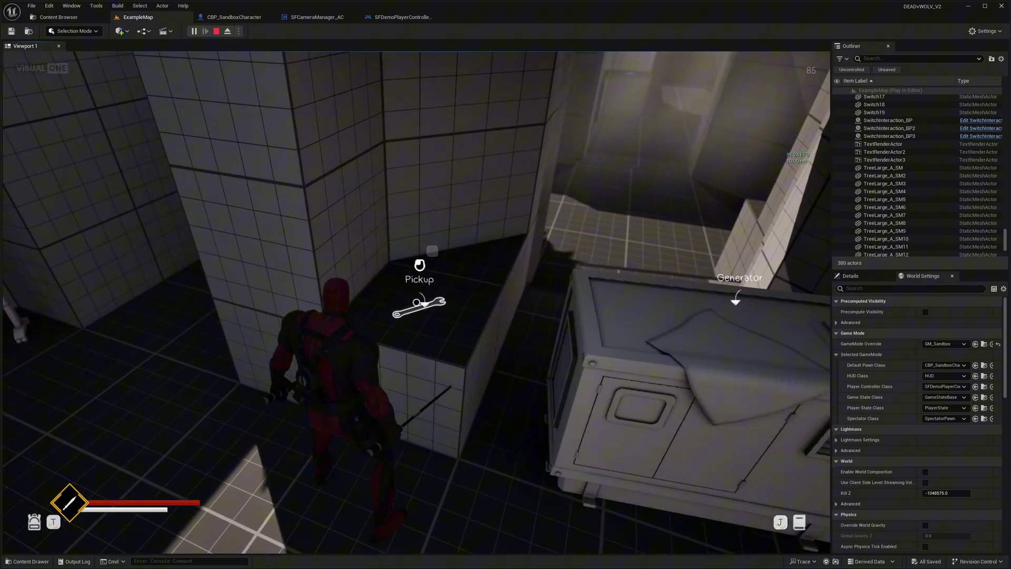
key(d)
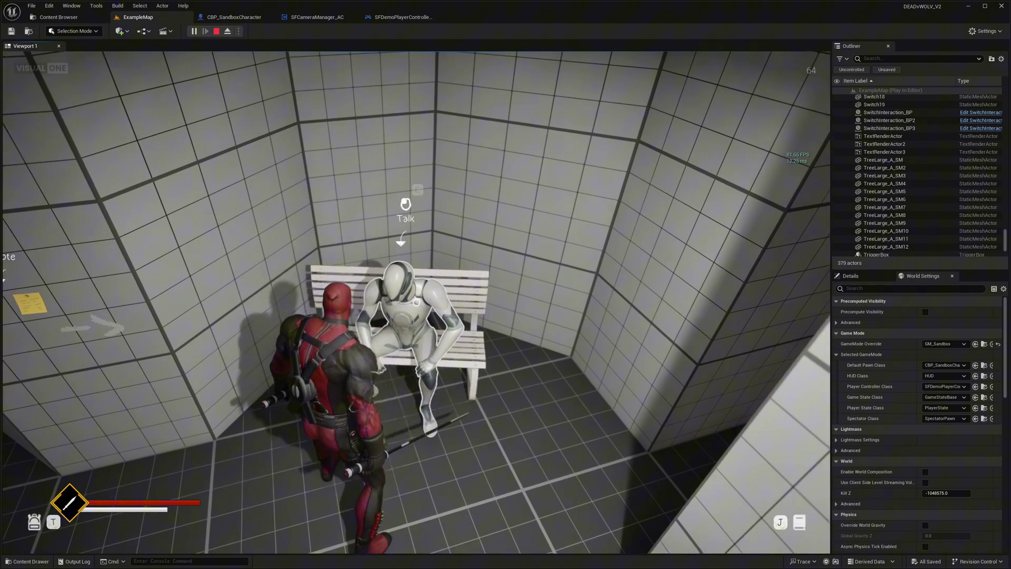
Talk to the NPC seated on the bench, ask about the book, and leave the conversation
key(e)
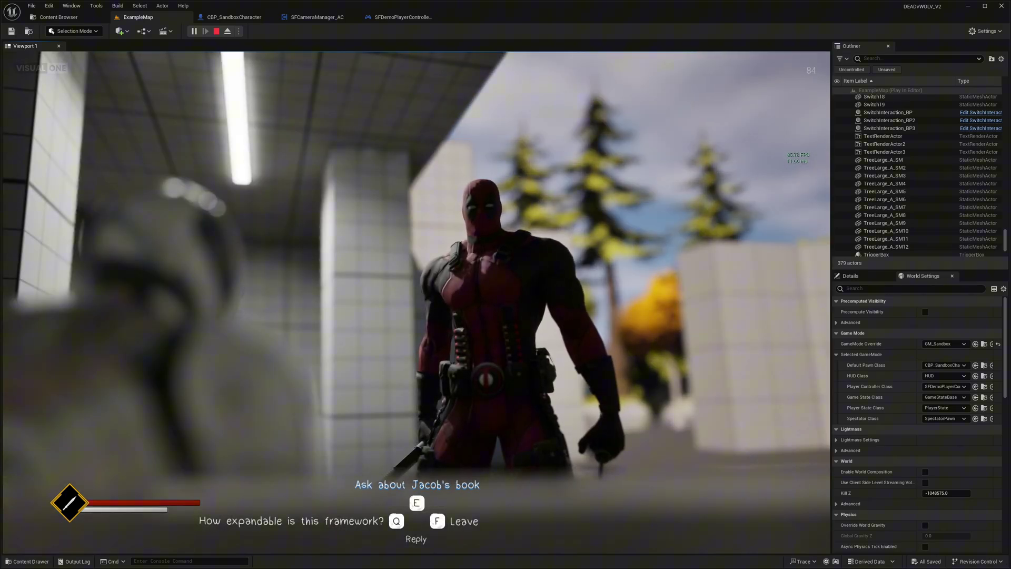
key(e)
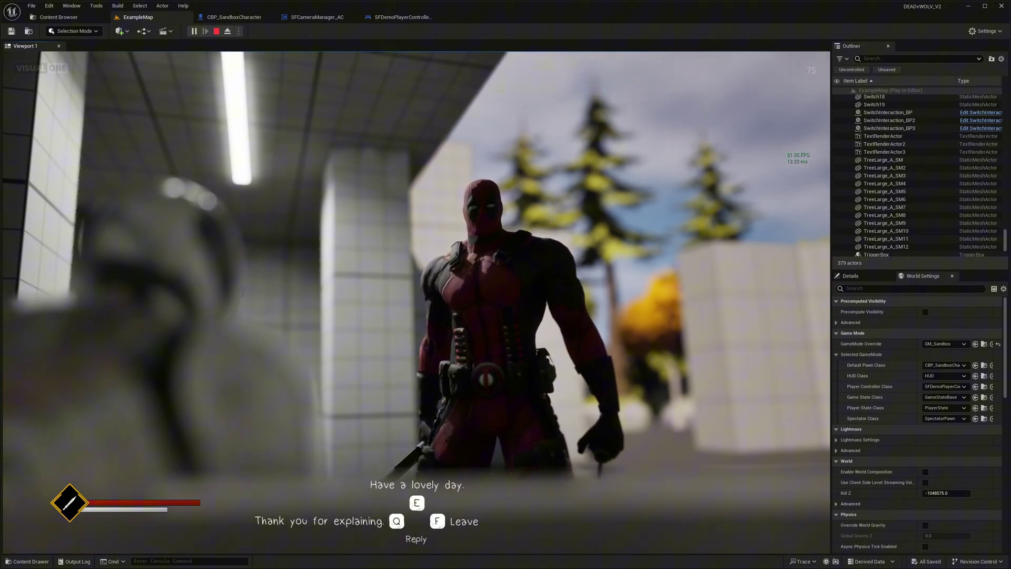
key(f)
Inspect the cassette beside the second monitor, insert it into that monitor, and exit the playback view
key(w)
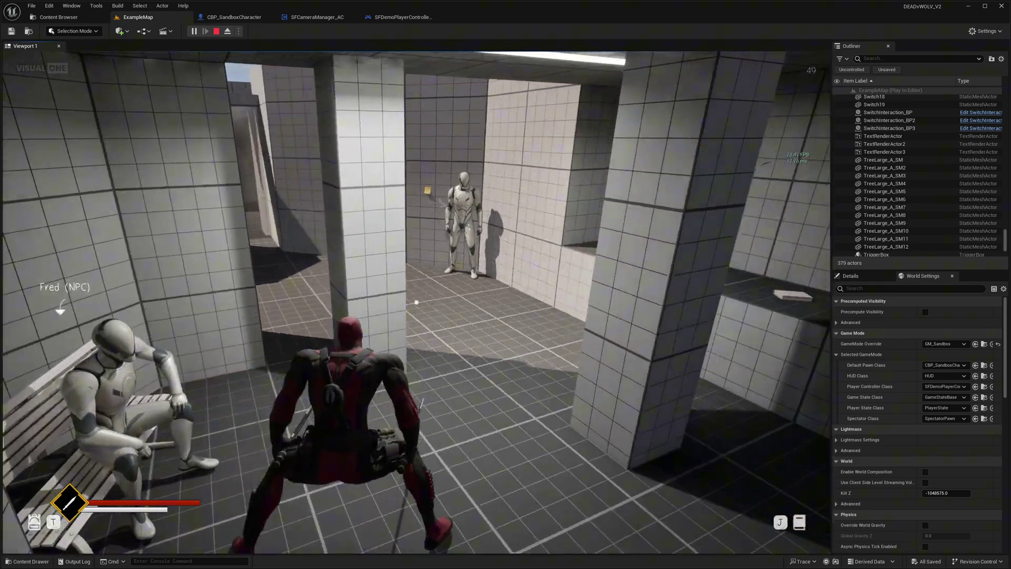
key(w)
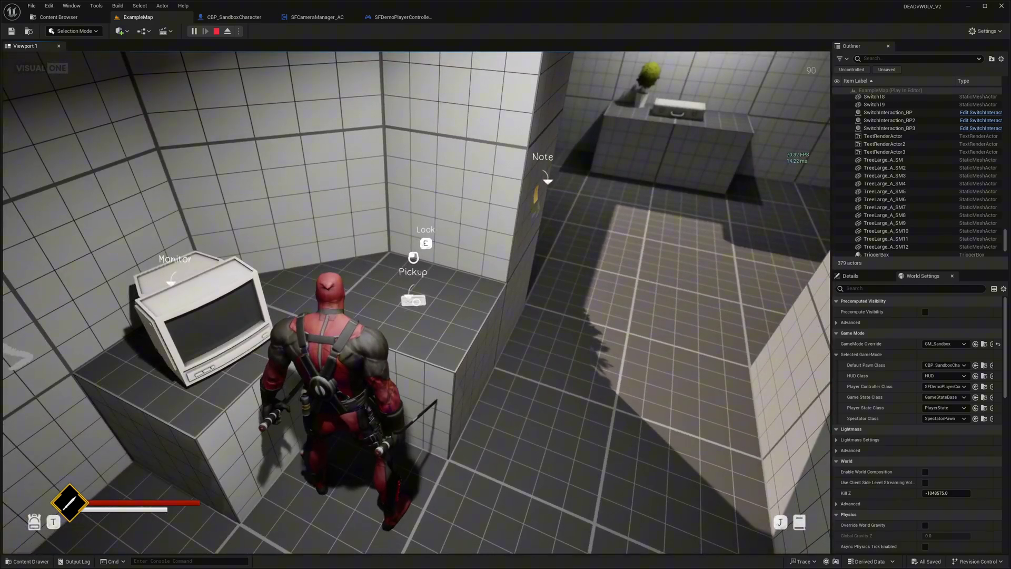
key(e)
key(f)
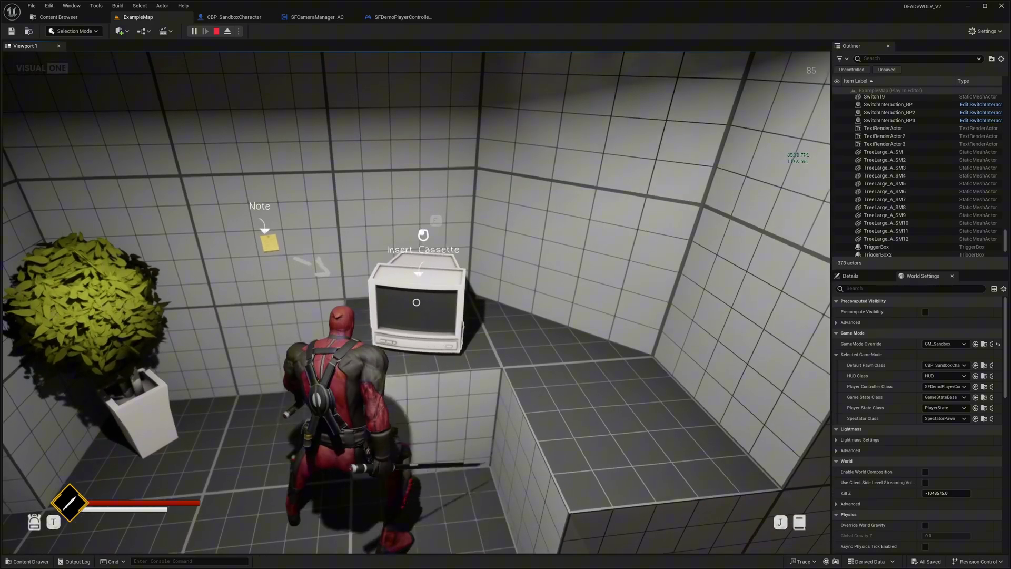
key(e)
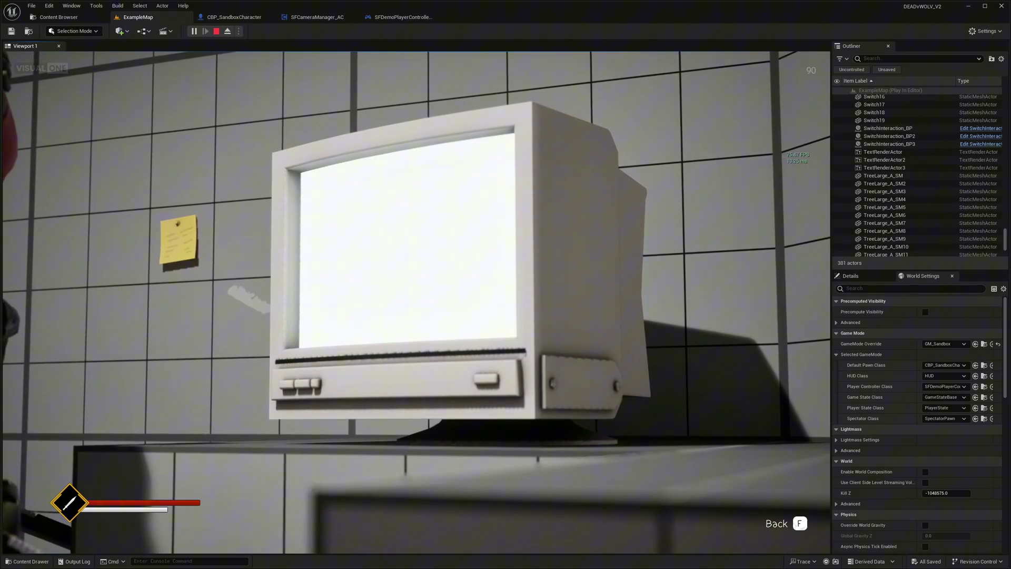
key(f)
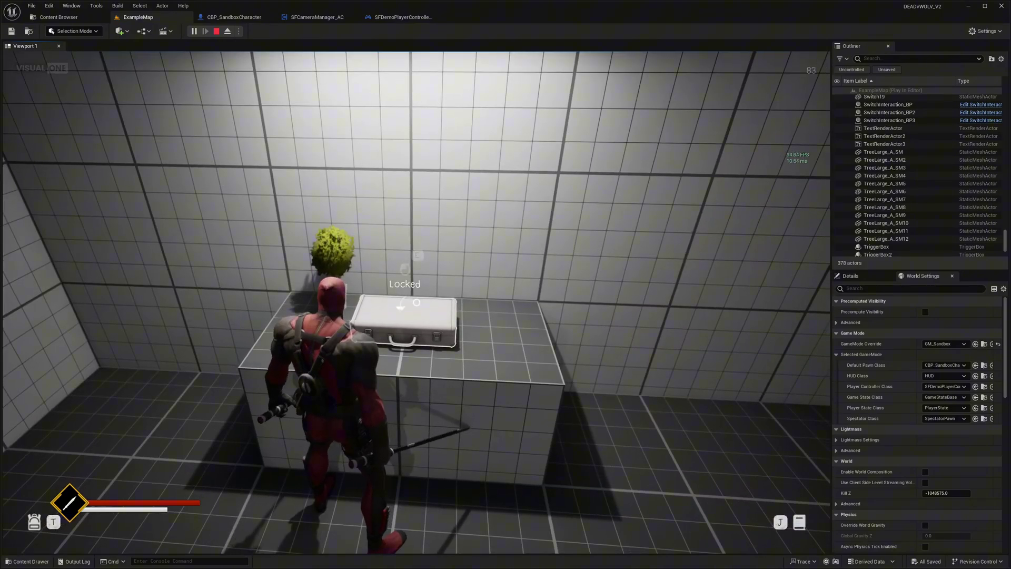
Inspect the found lockpick by the bush and use it on the locked suitcase
key(e)
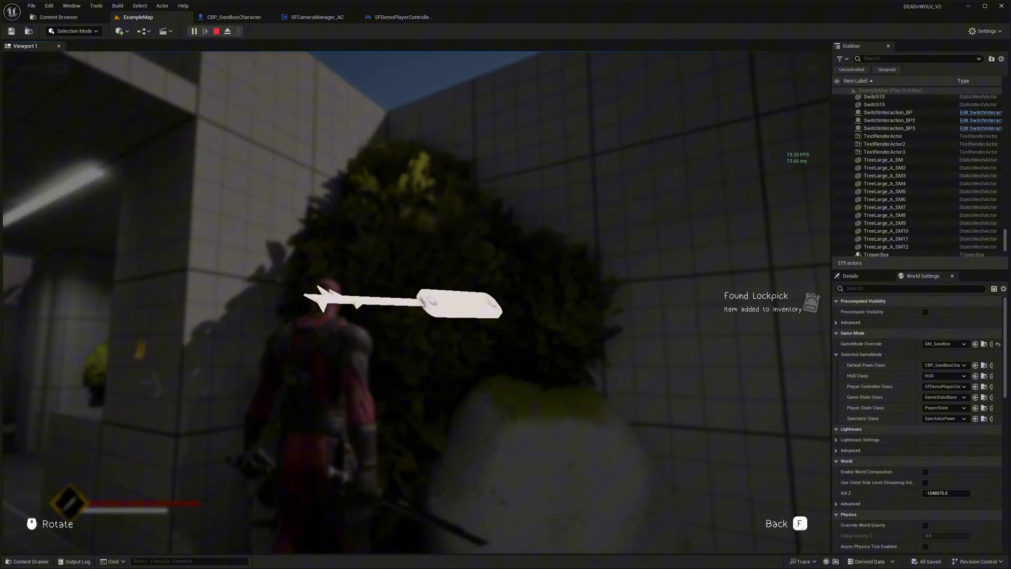
key(f)
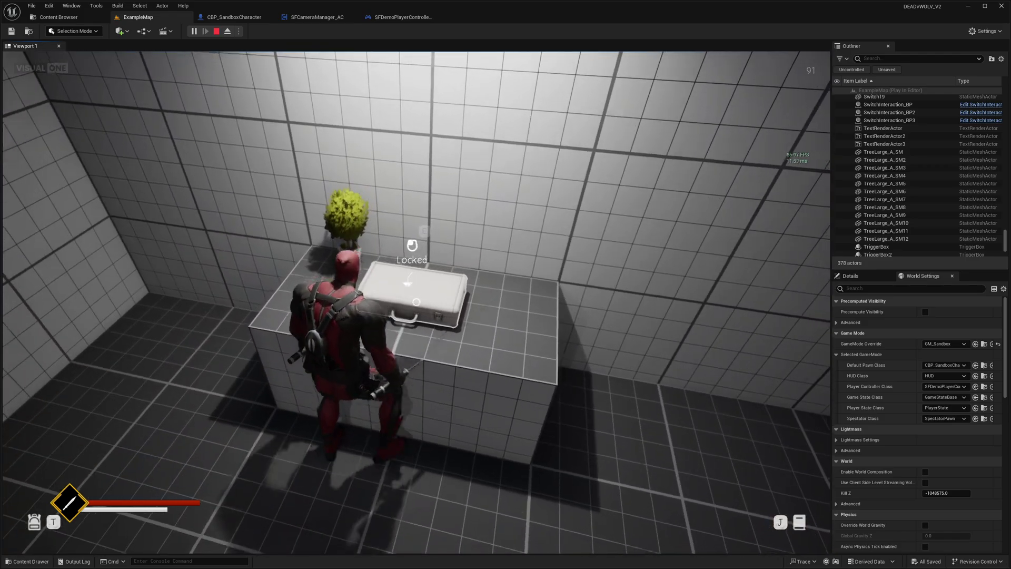
click(417, 302)
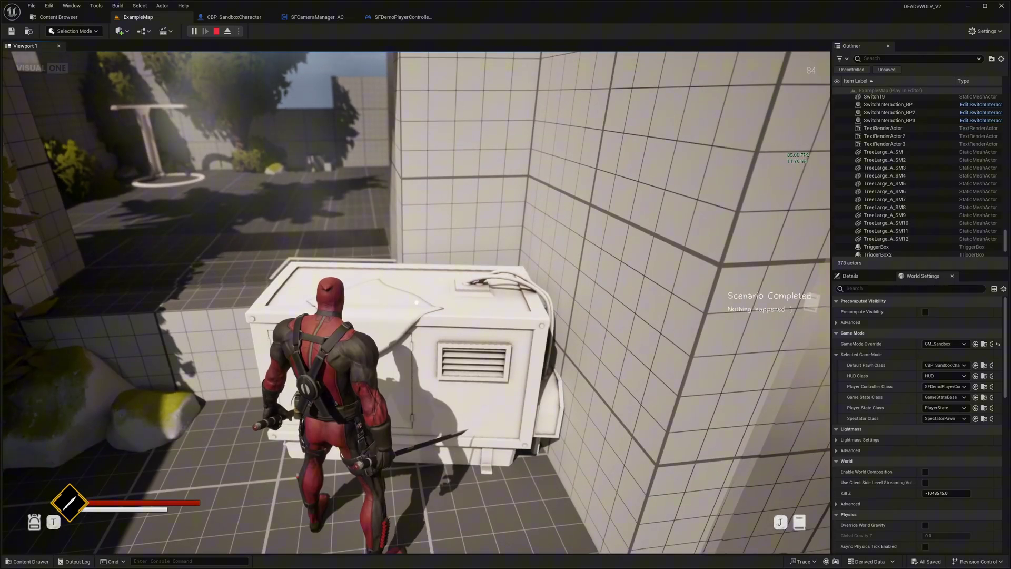
Walk to the park bench under the trees, sit on it, and stand up again
key(w)
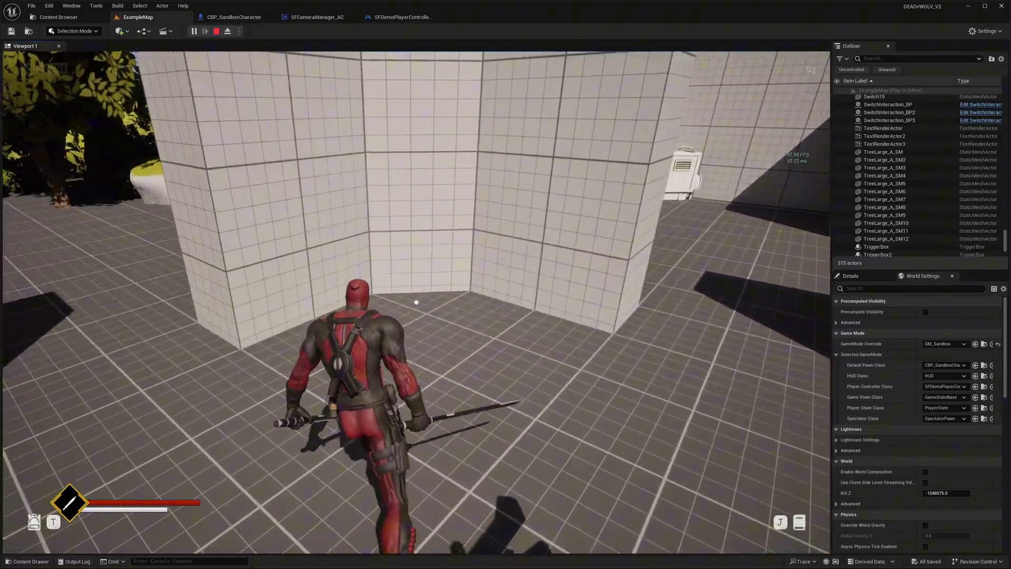
key(w)
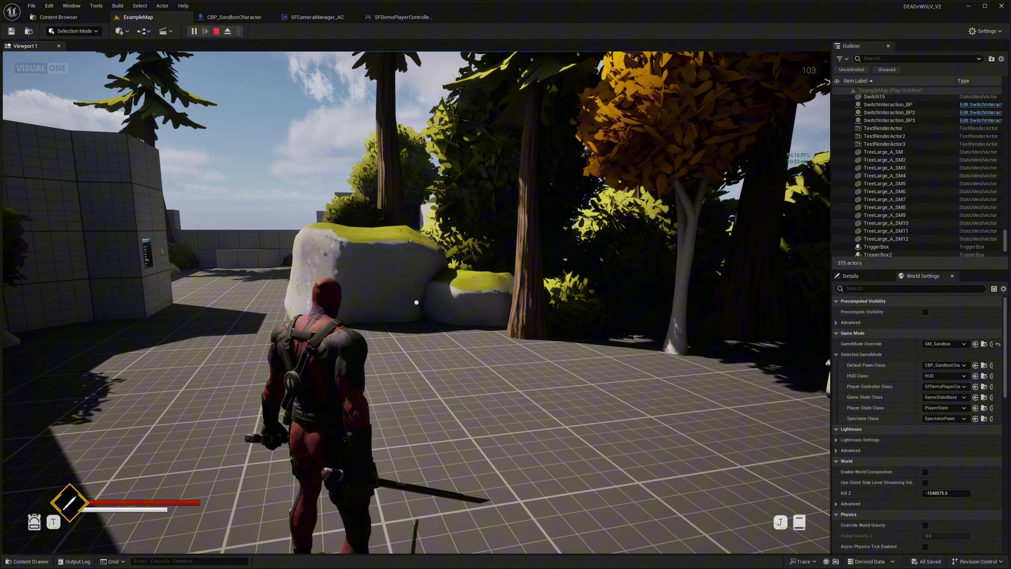
key(w)
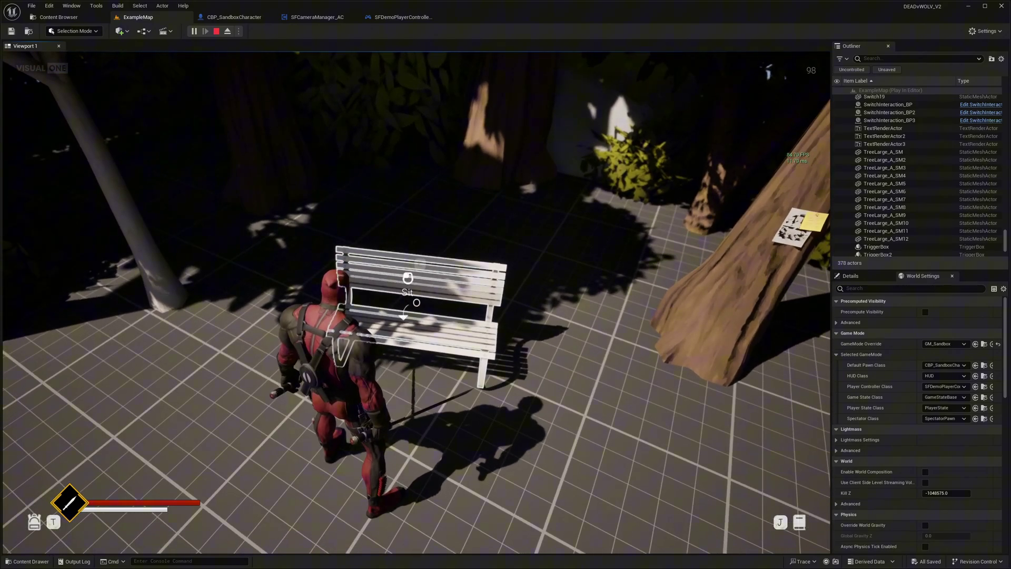
click(416, 303)
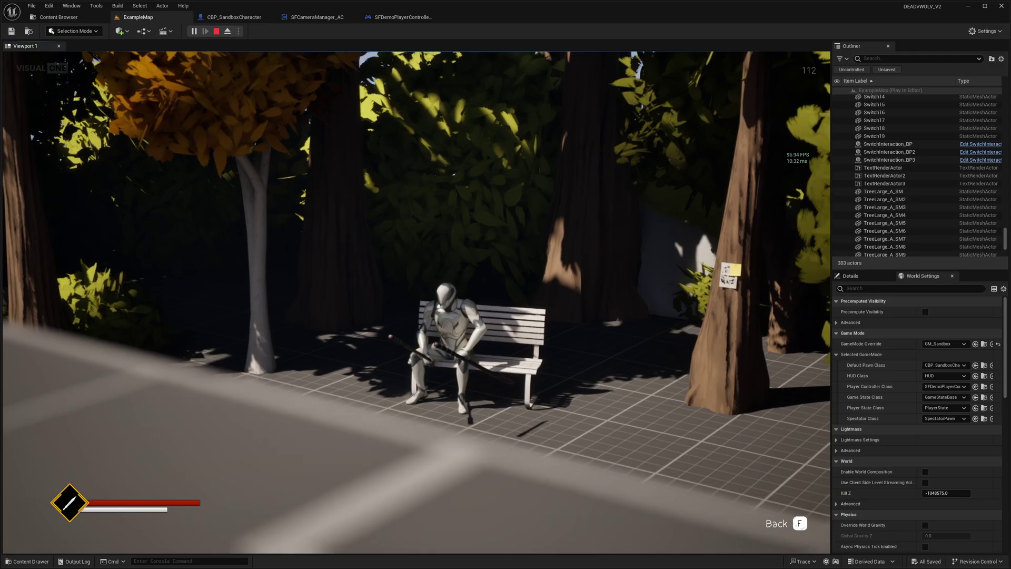
key(f)
Run across the open floor to the armed enemy and attack it with the sword
key(w)
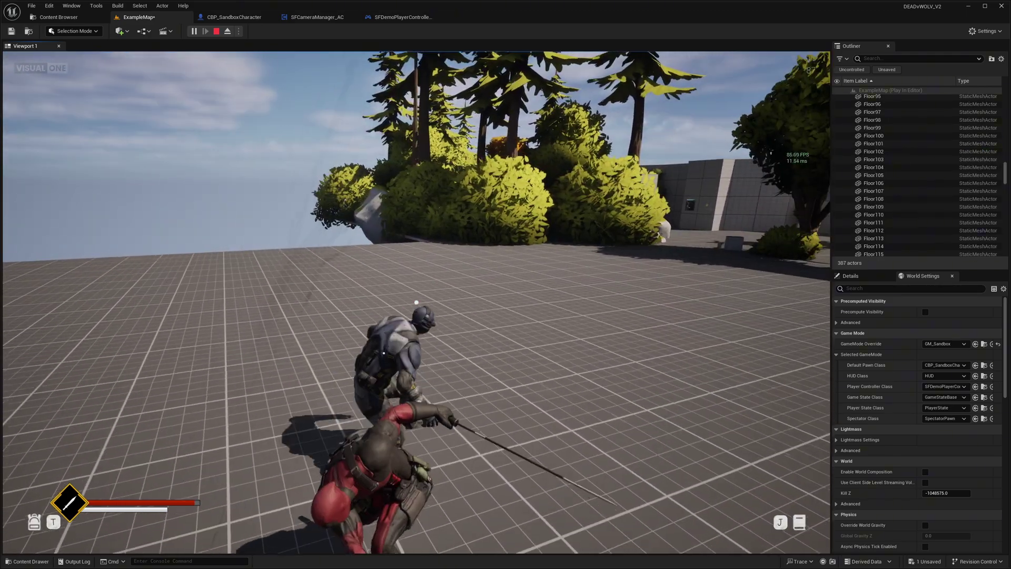
click(417, 303)
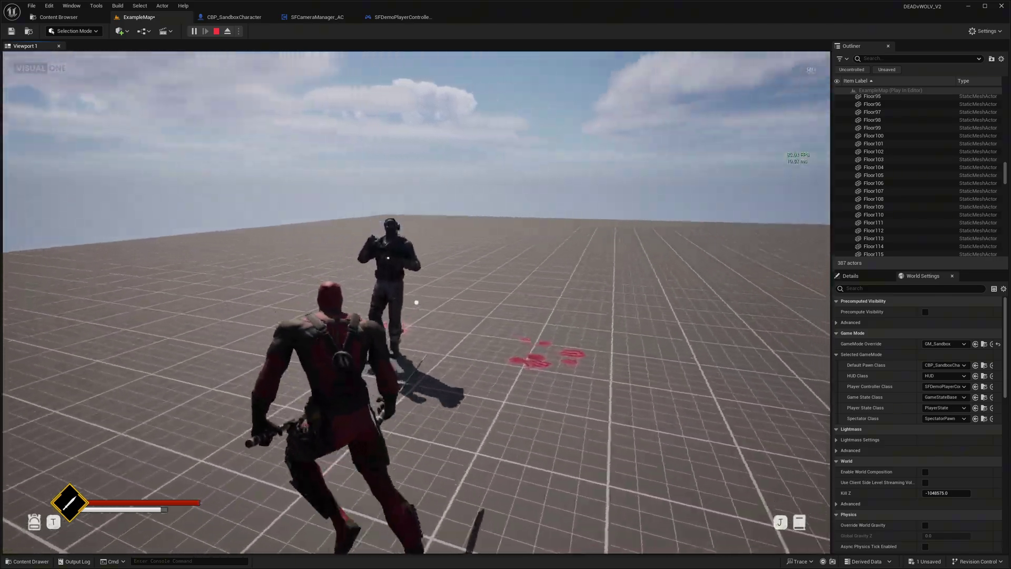
Keep striking the armed enemy with repeated sword attacks while following it across the open floor
click(417, 303)
click(417, 303)
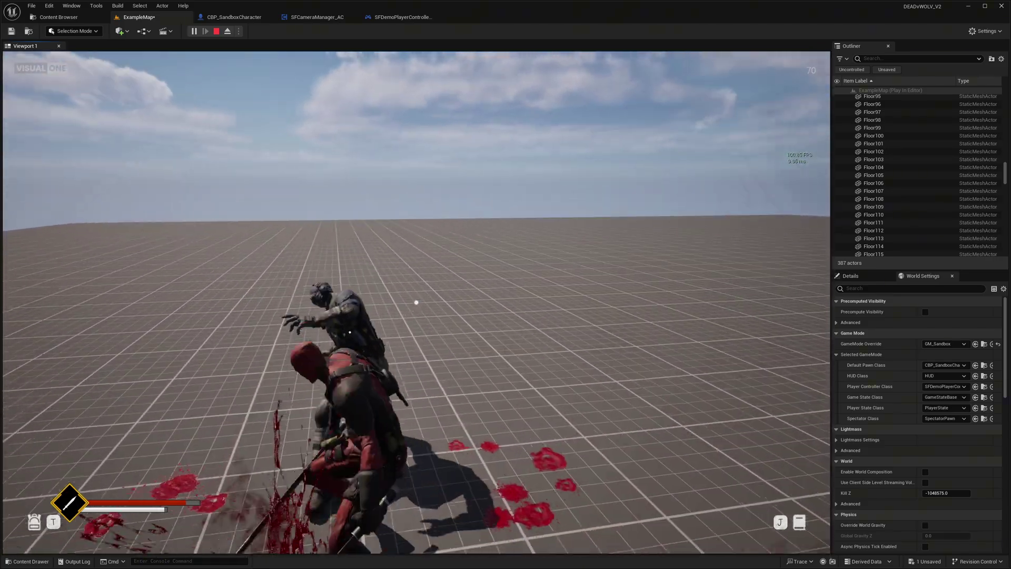
click(417, 303)
click(416, 302)
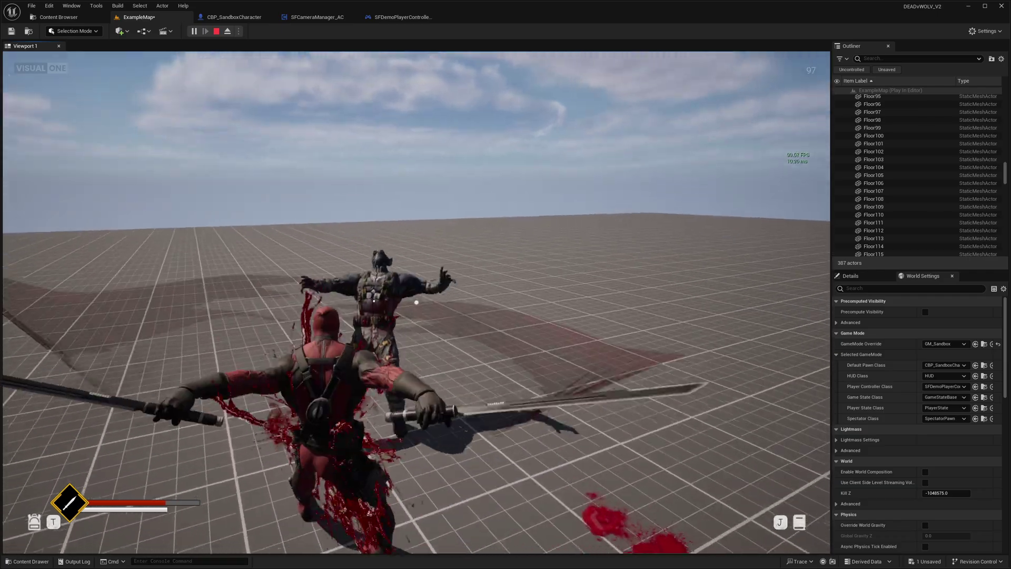
click(417, 303)
click(417, 302)
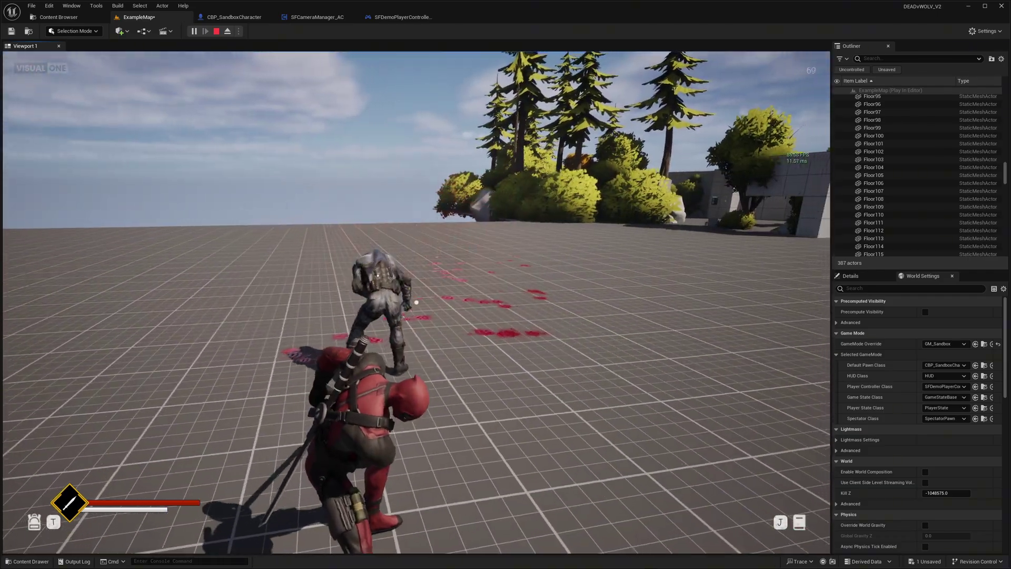
click(416, 302)
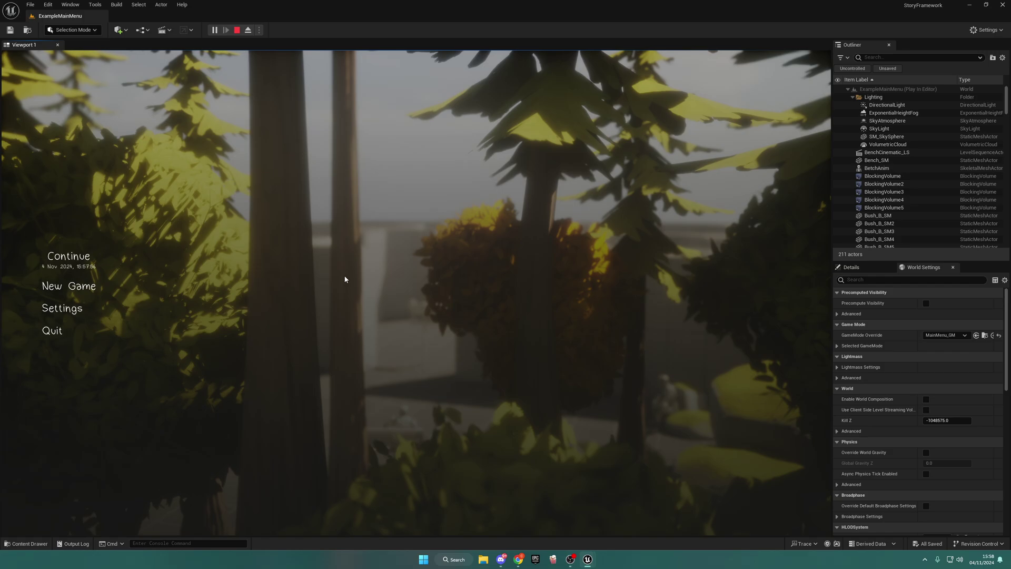
Start a new game, walk forward into the level, and quit back to the game's main menu
click(68, 286)
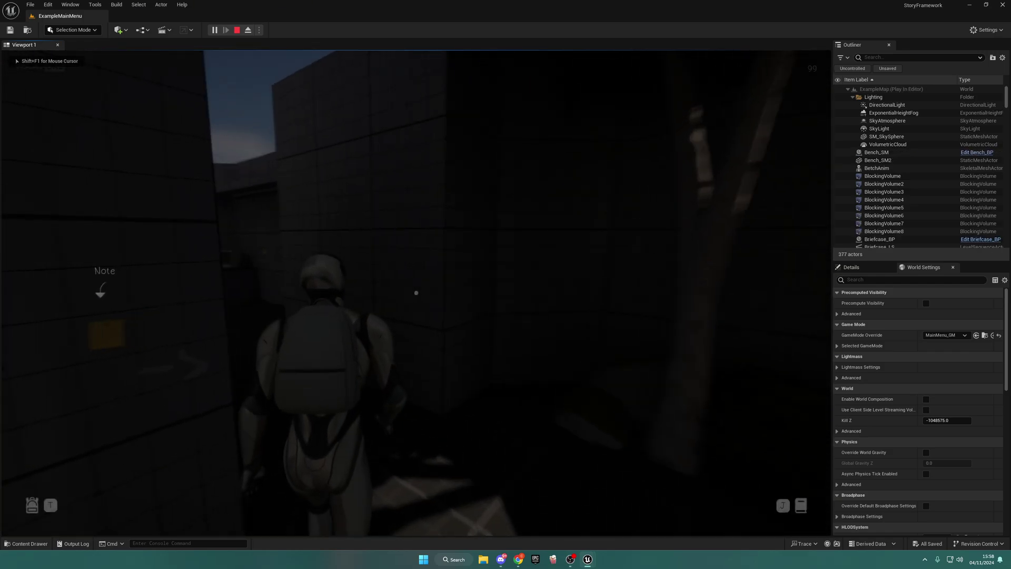
key(w)
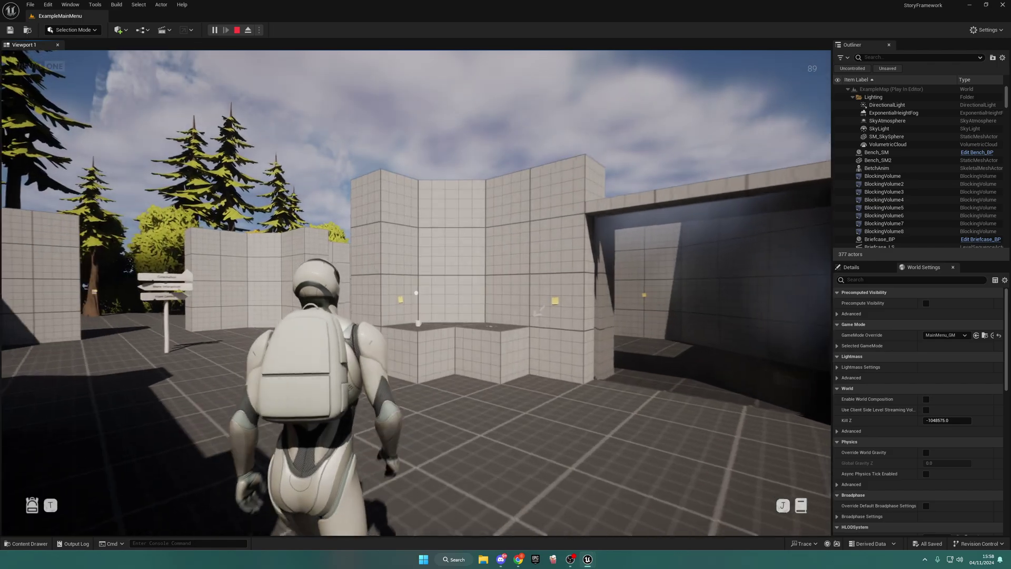
key(Escape)
click(442, 321)
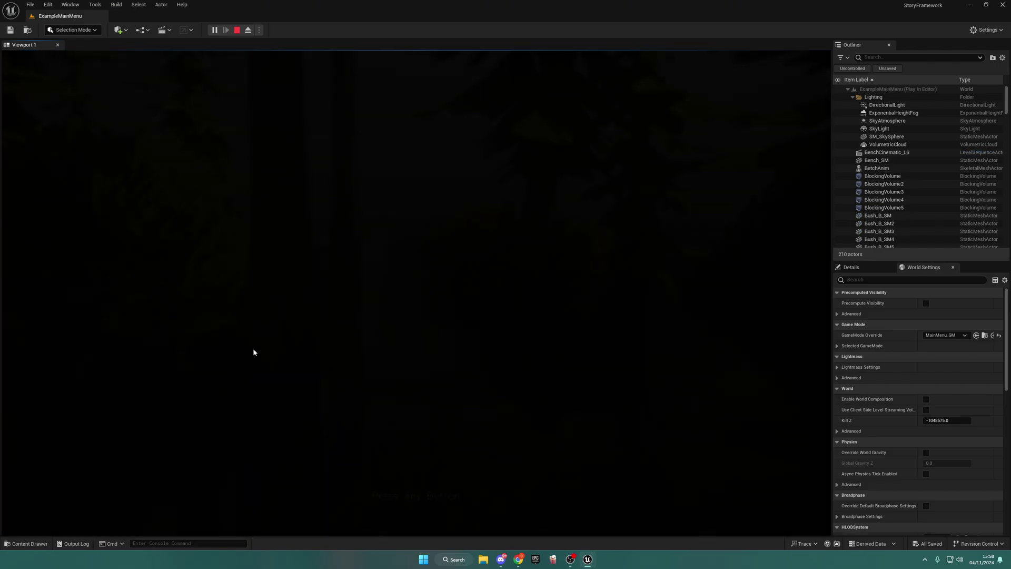
Pass the start screen, continue the saved game, and walk ahead between the grey walls
click(431, 479)
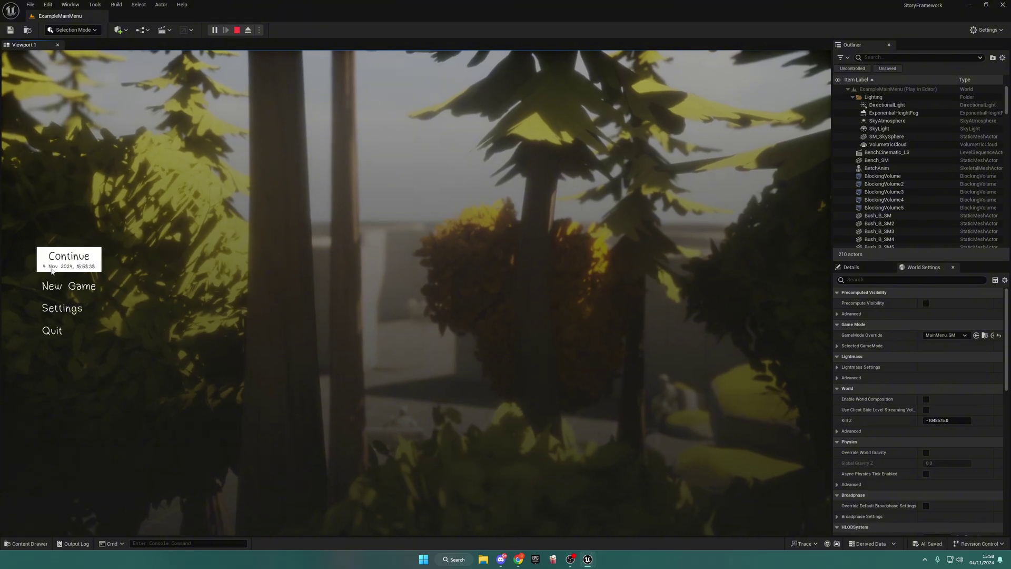
click(85, 271)
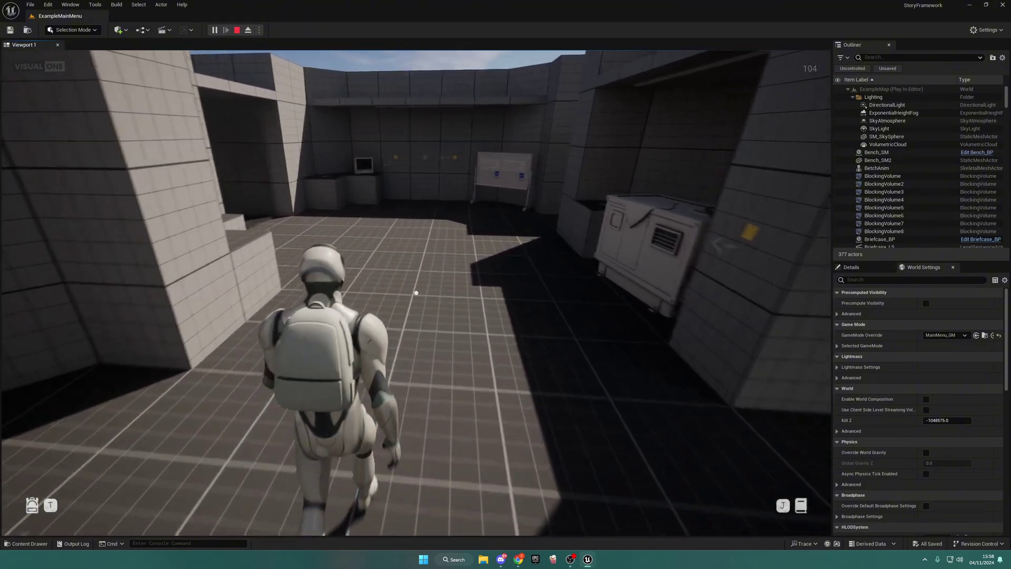
key(w)
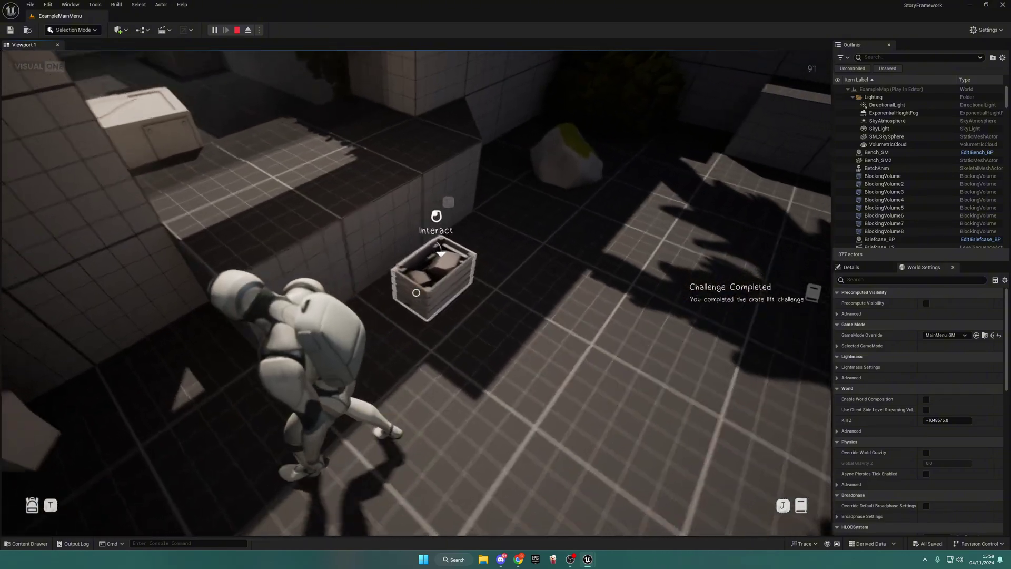
Walk around the Crate (QTE) by the ledge and head into the open courtyard with the large tree
key(s)
key(d)
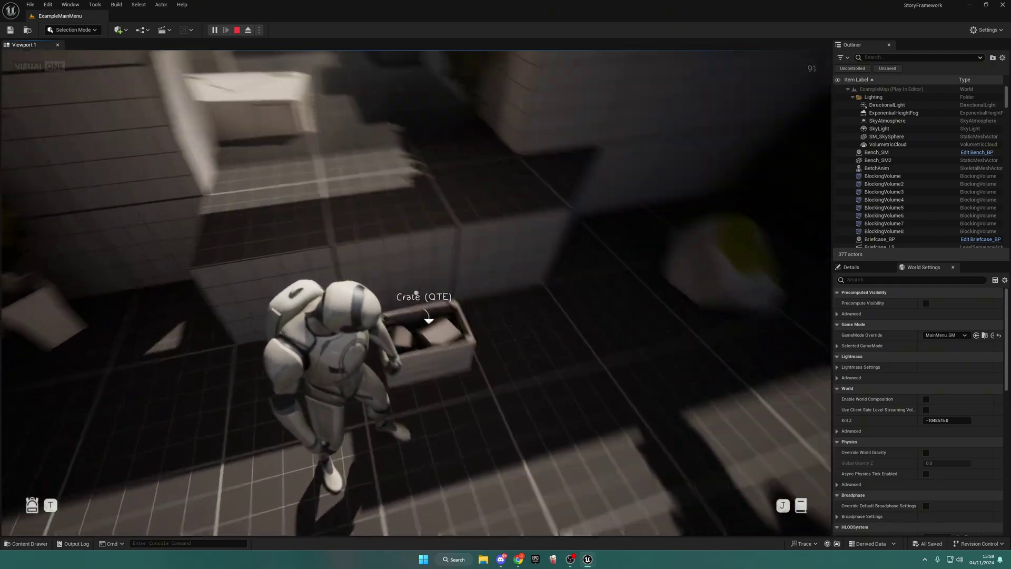
key(a)
key(w)
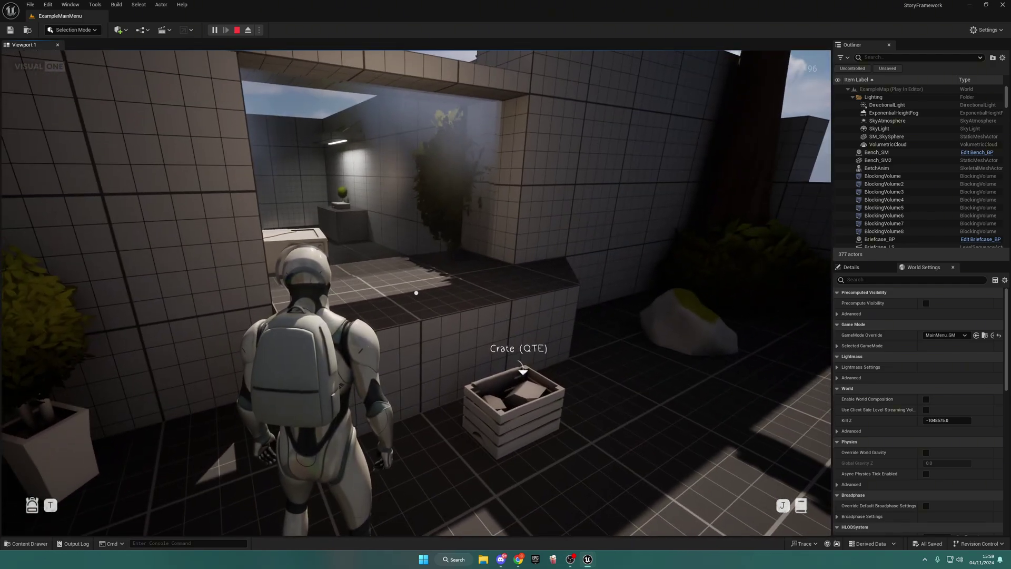
key(w)
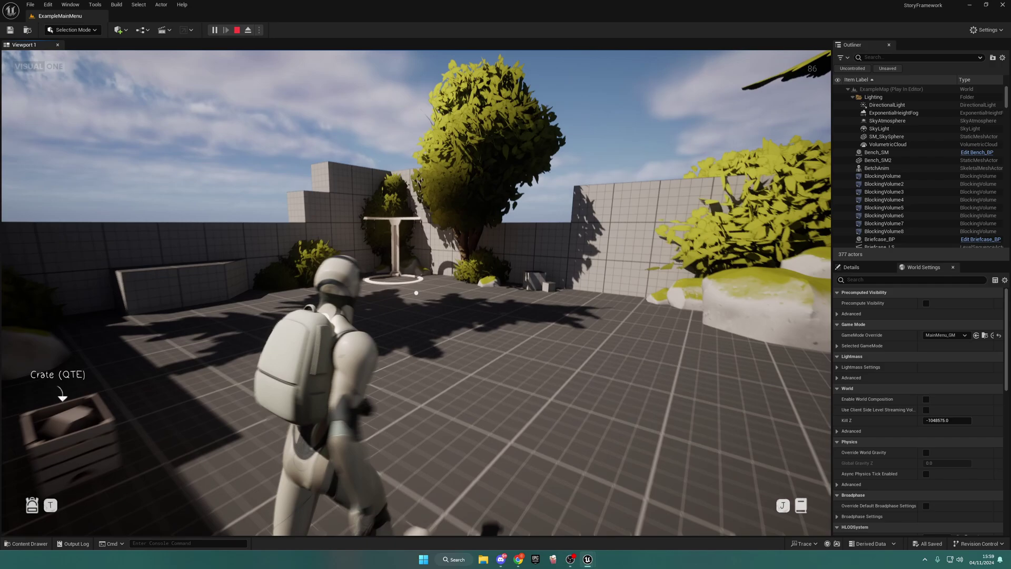
key(w)
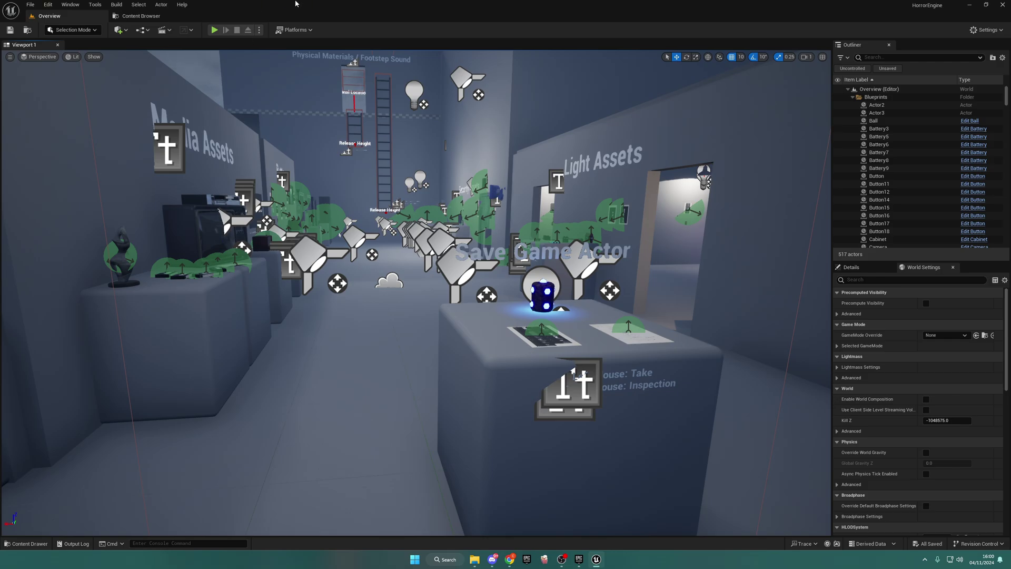
Start playing the HorrorEngine Overview level and walk past the Save Game Actor to the Media Assets tapes
click(214, 29)
key(w)
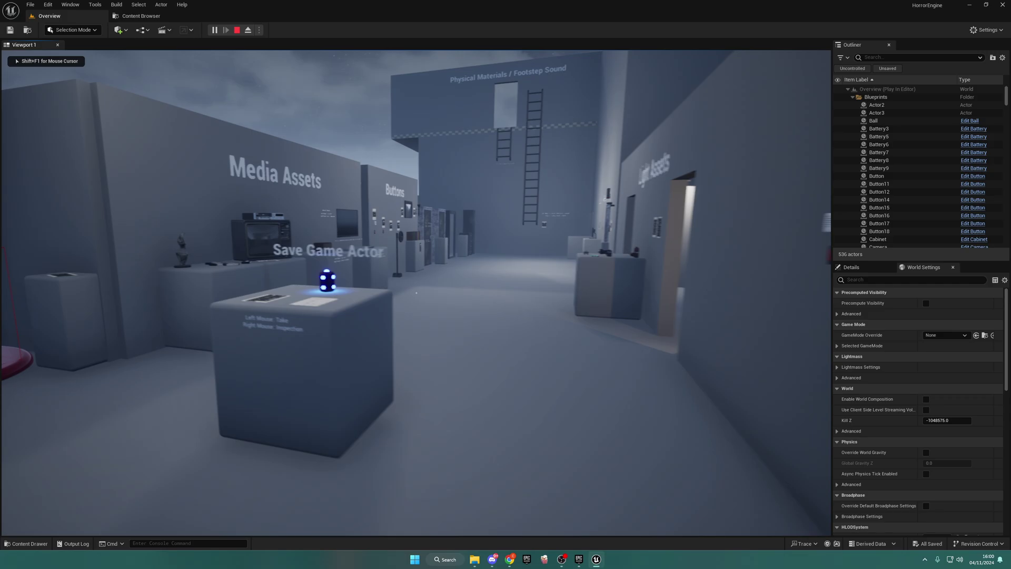
key(w)
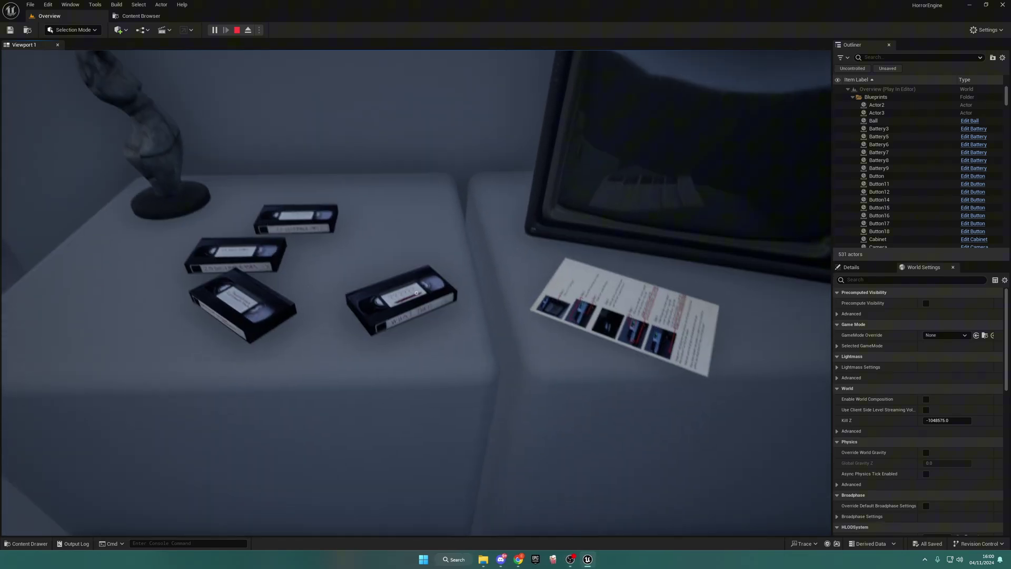
Take the VHS (What The!?) tape and try it with the television and VHS player
click(416, 293)
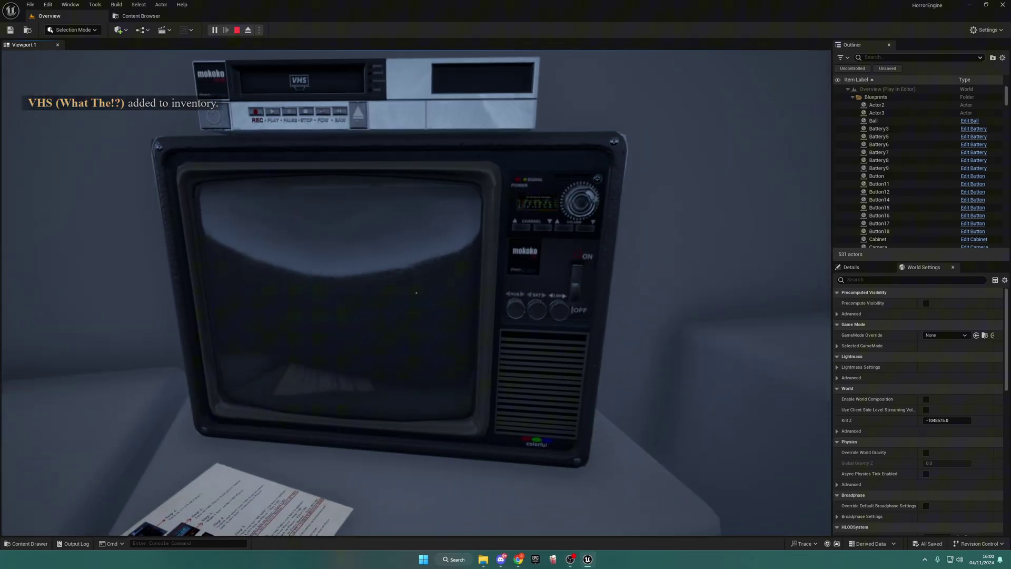
key(s)
click(416, 293)
click(417, 292)
key(s)
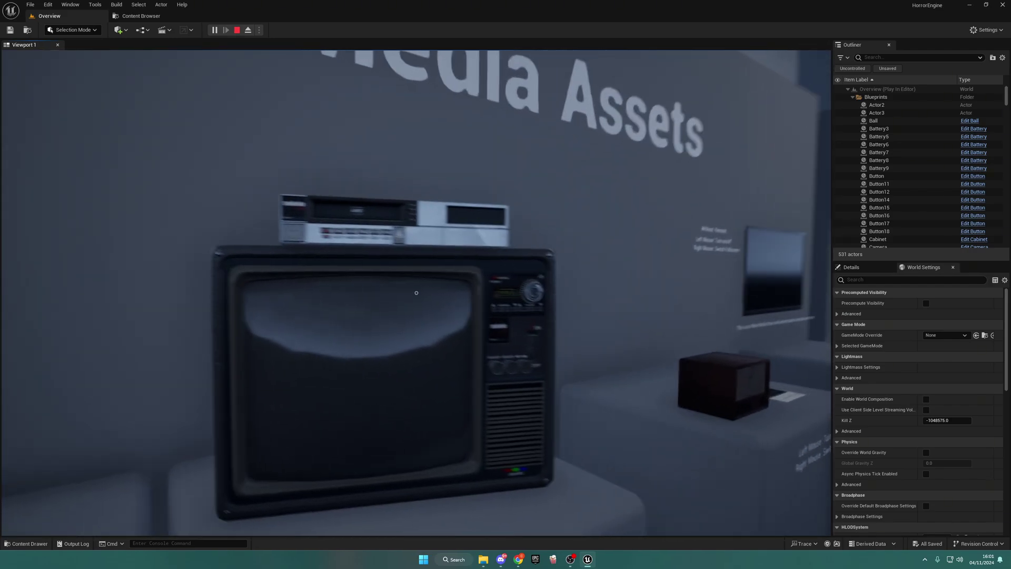
Collect the glowstick, flashlight, camera, batteries and camera battery from the light equipment table, and end the play session
key(w)
key(d)
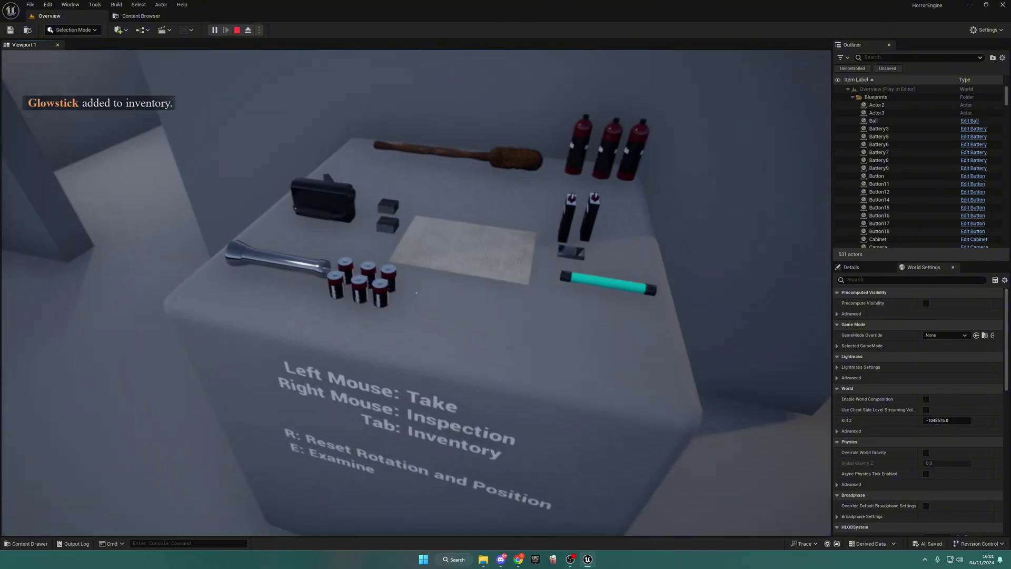
click(417, 294)
click(416, 293)
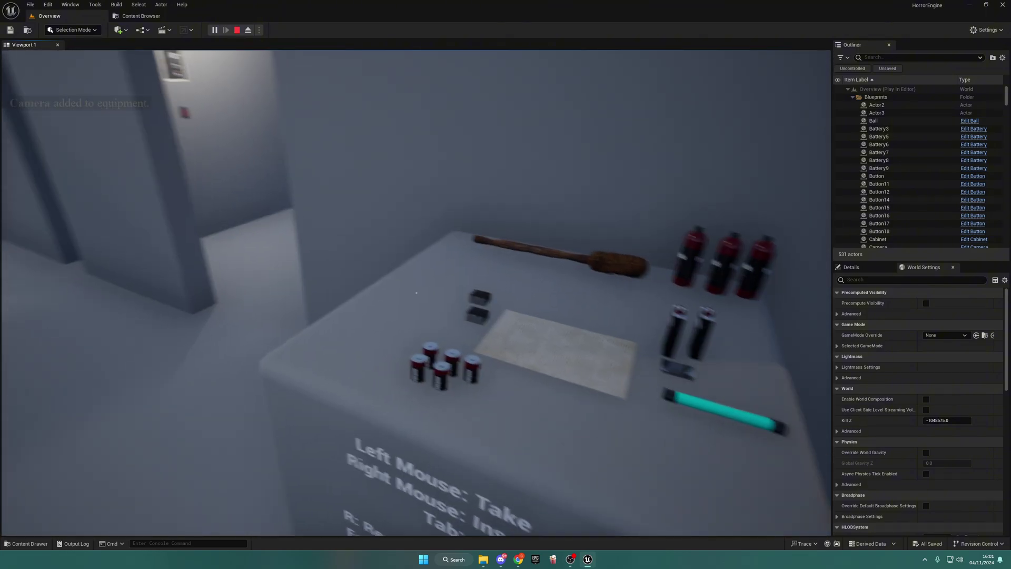
click(416, 293)
click(417, 293)
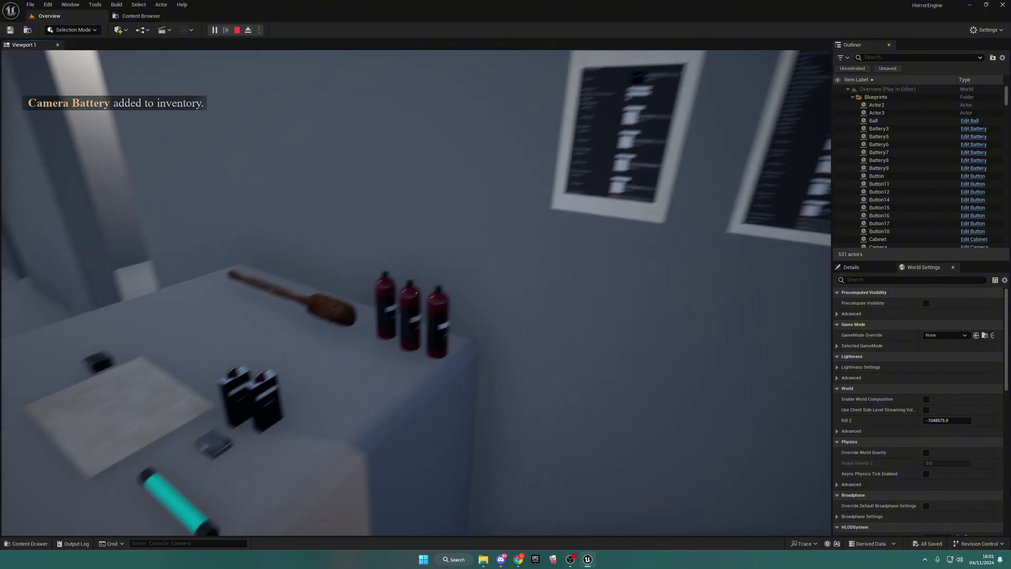
click(417, 293)
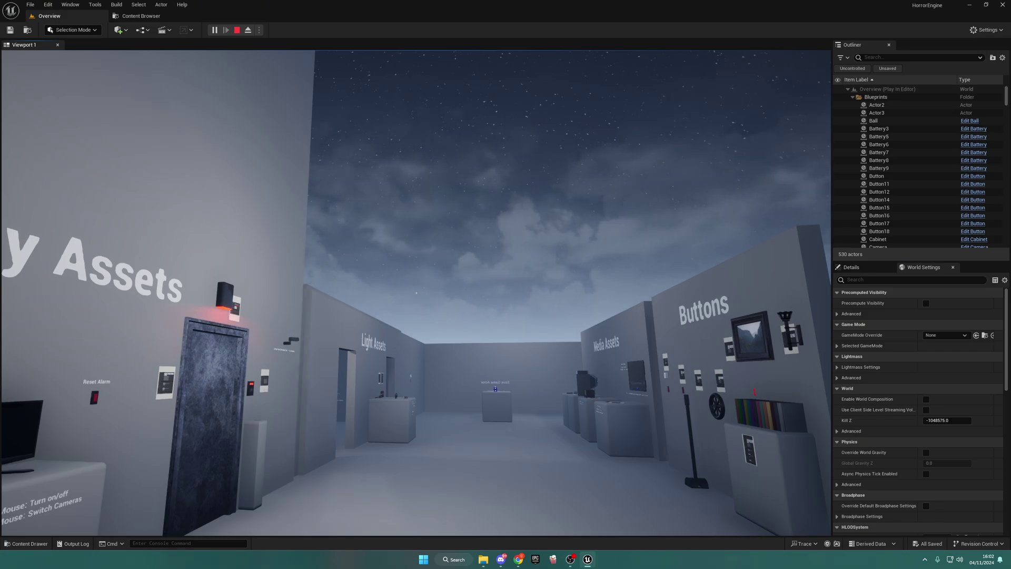
key(Escape)
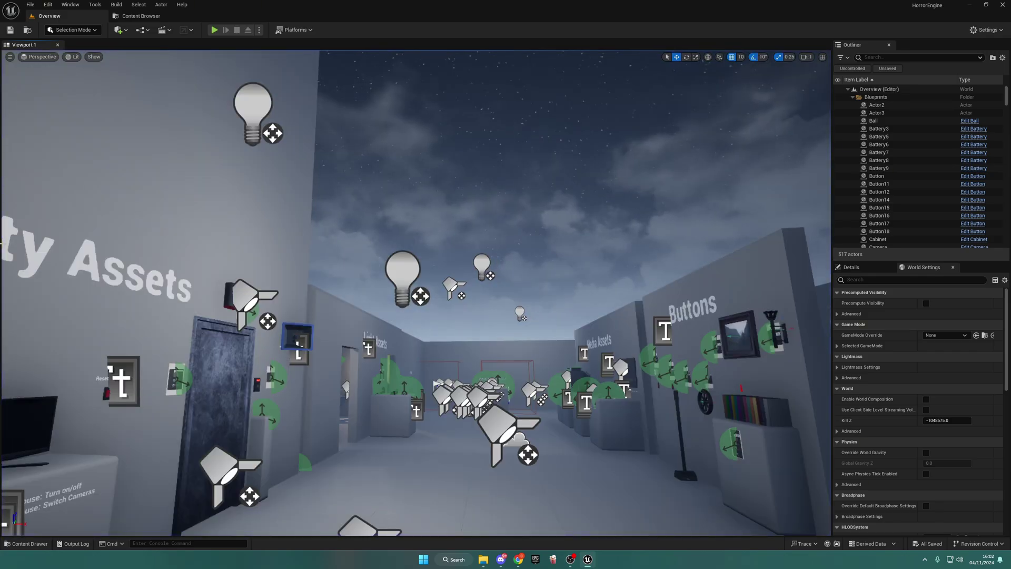